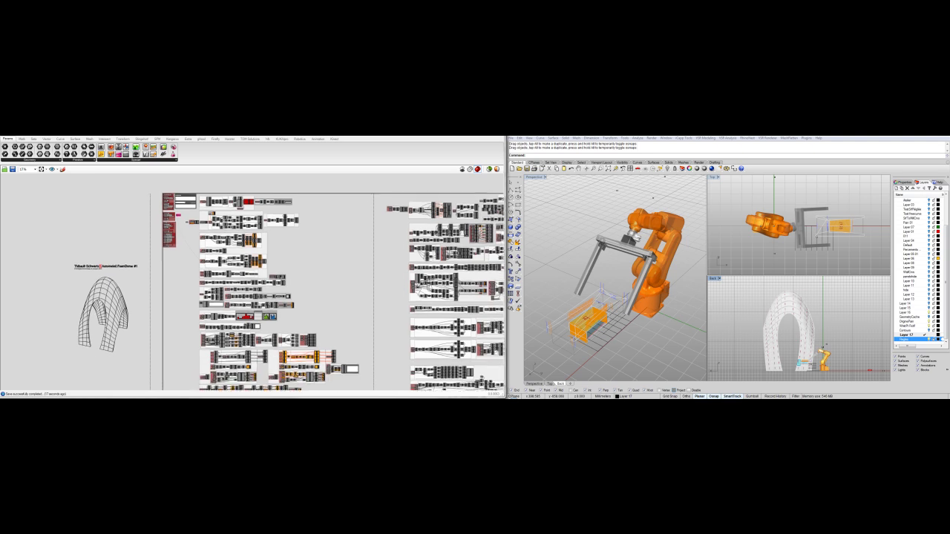
- Survey the whole Grasshopper definition and the arch model, finishing at the red fabrication control area
drag(161, 211, 294, 367)
right_drag(631, 289, 607, 288)
scroll(610, 303, down, 7)
click(461, 355)
scroll(609, 284, up, 3)
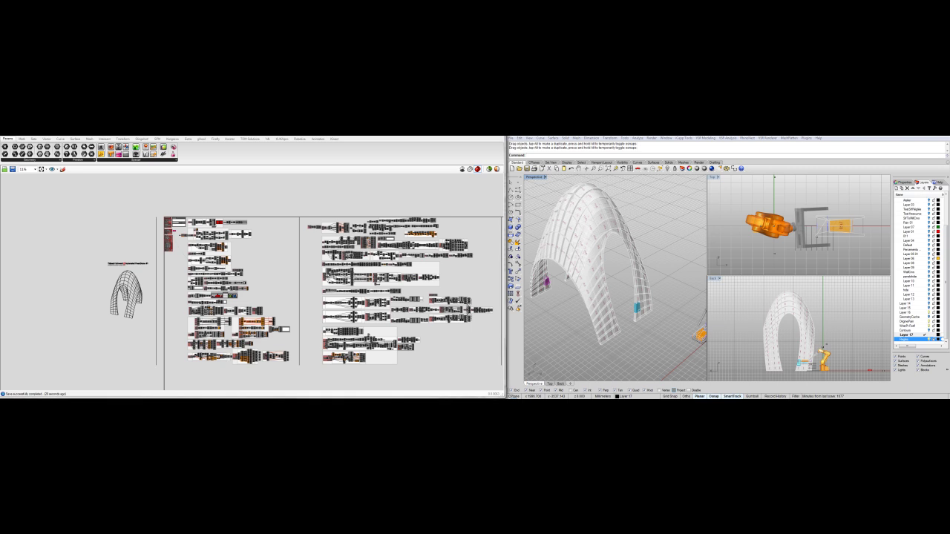
right_drag(438, 327, 324, 314)
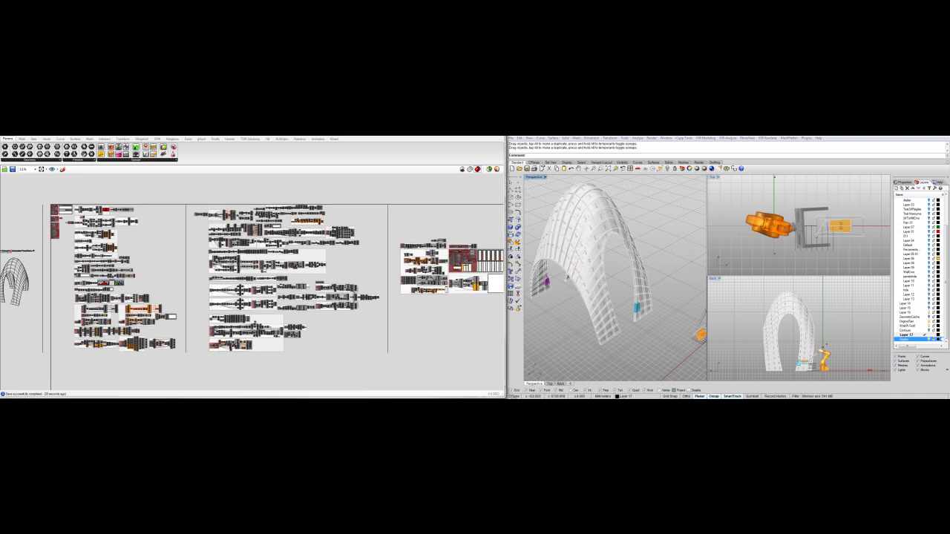
right_drag(430, 323, 323, 315)
drag(85, 186, 481, 374)
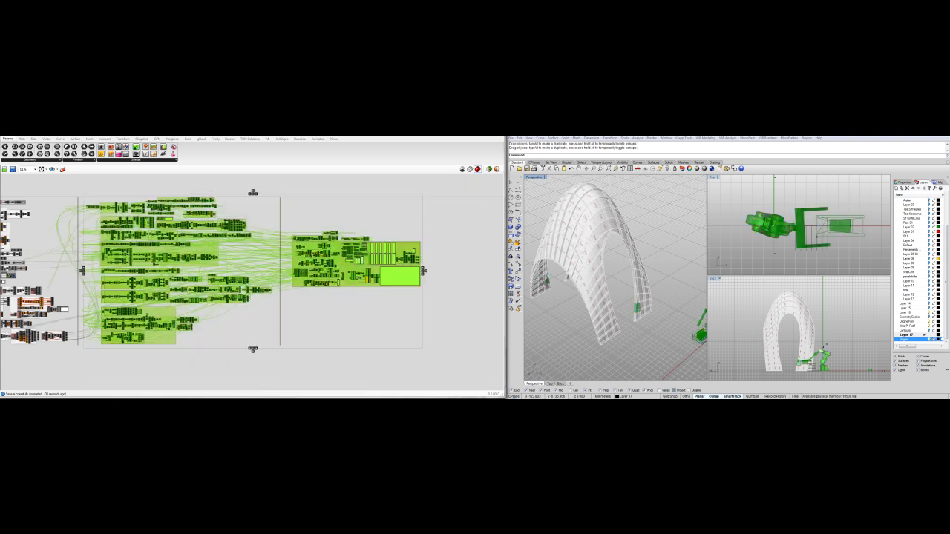
click(481, 374)
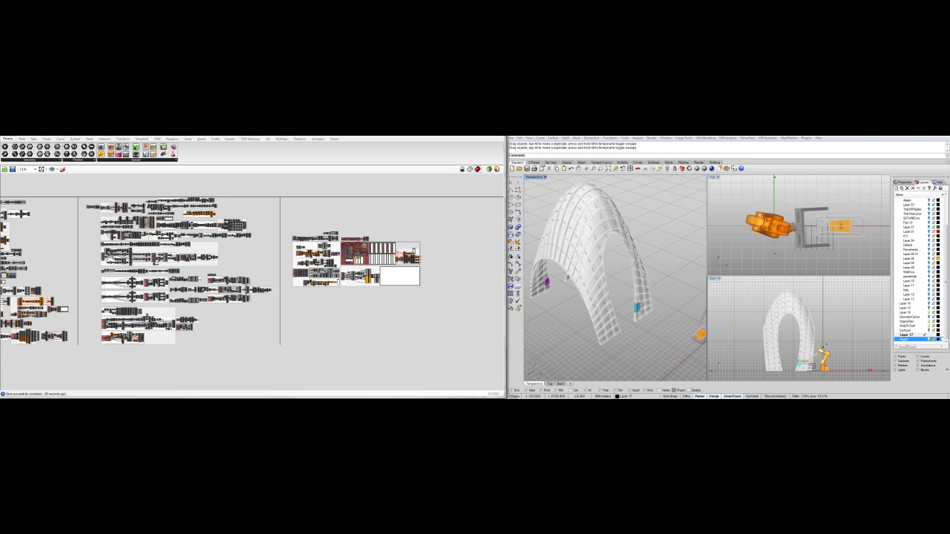
right_drag(354, 257, 242, 277)
scroll(243, 278, up, 9)
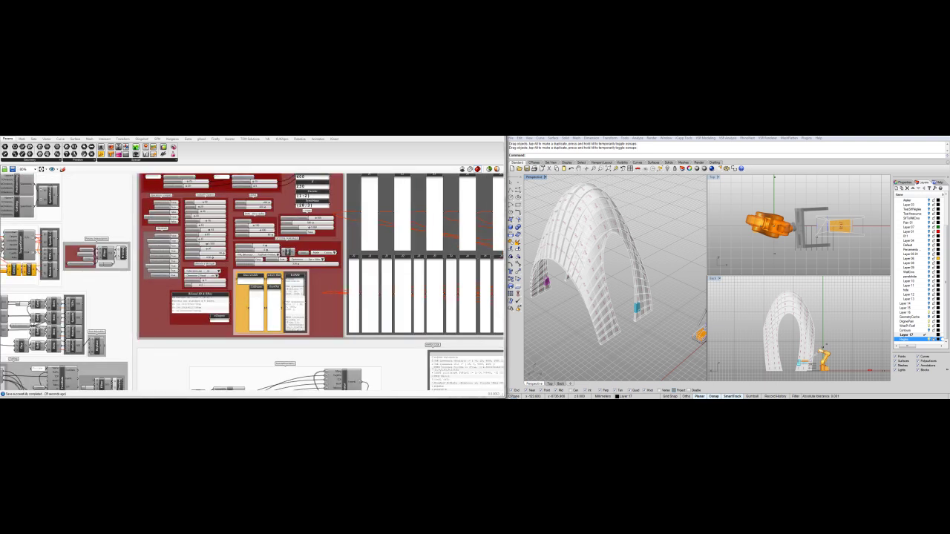
scroll(198, 294, up, 3)
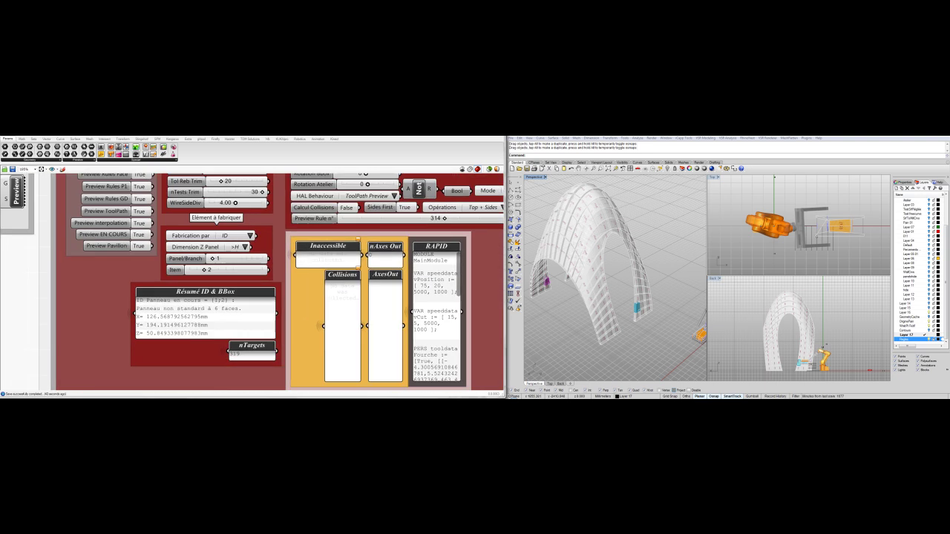
- Choose the arch panel for fabrication by setting Panel/Branch to 5 and Item to 5, using the panel numbers on the arch
right_drag(639, 289, 596, 287)
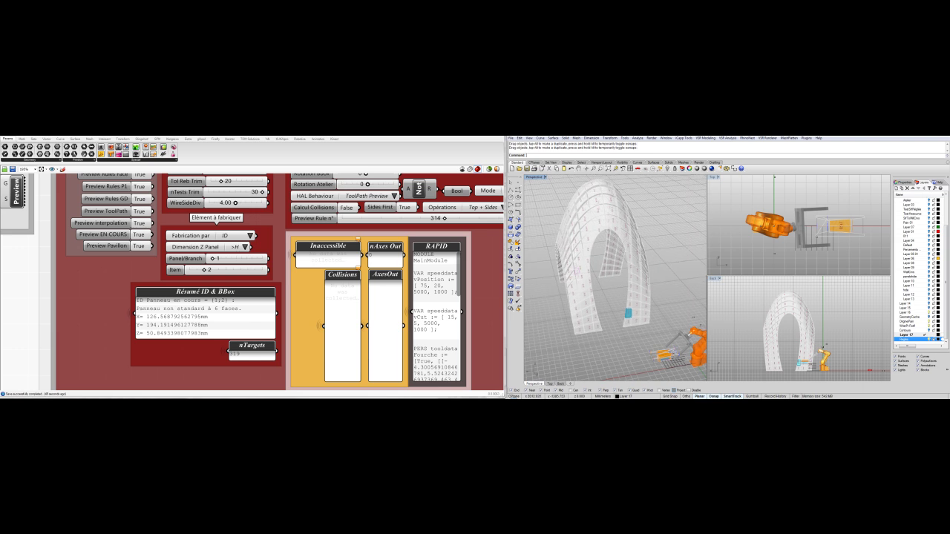
scroll(616, 279, up, 3)
scroll(587, 260, up, 5)
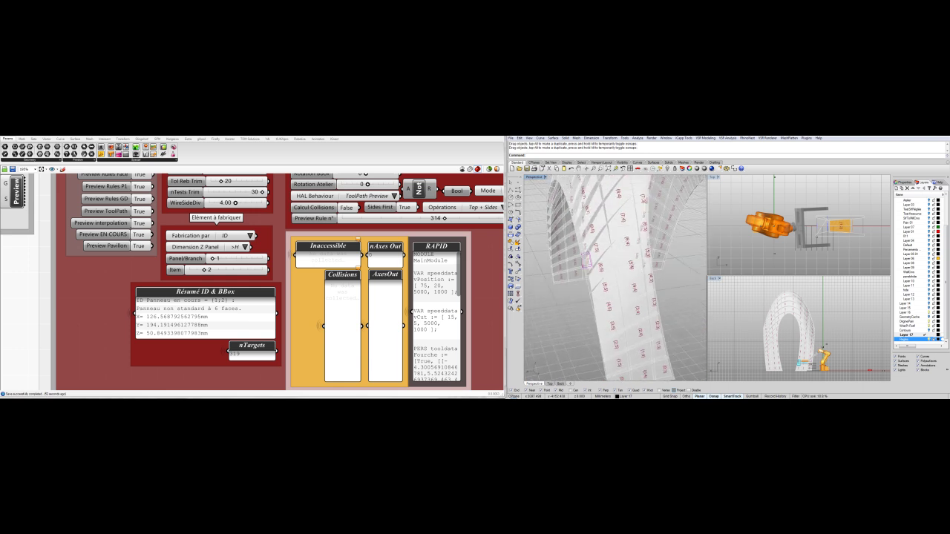
double_click(236, 259)
text(5)
key(Return)
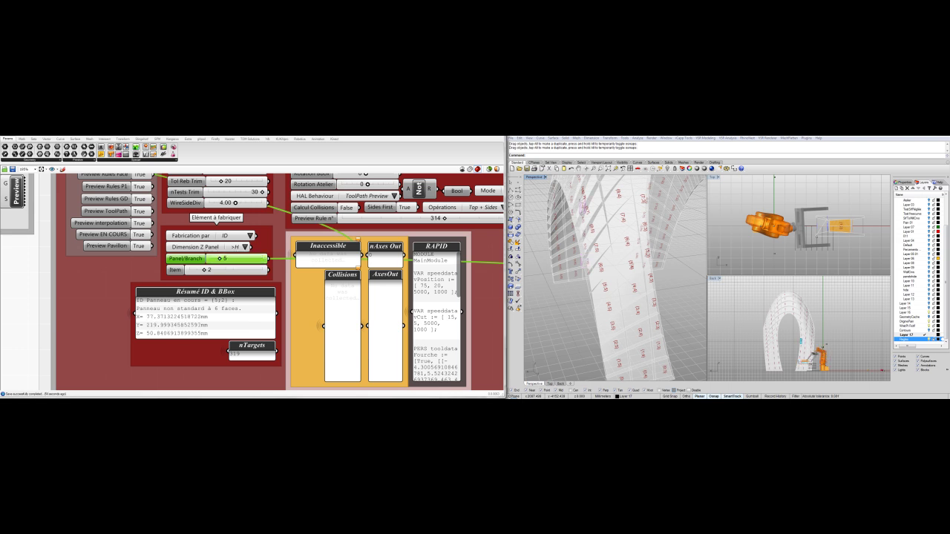
click(223, 271)
double_click(223, 270)
text(5)
key(Return)
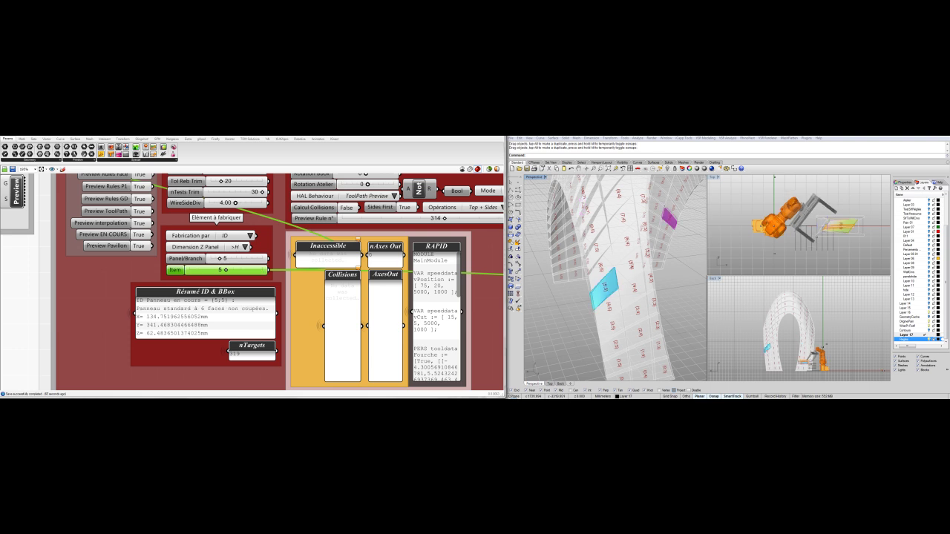
- Inspect the chosen panel on the arch and check the options of Fabrication par and Dimension Z Panel
right_drag(615, 280, 594, 285)
scroll(585, 300, down, 5)
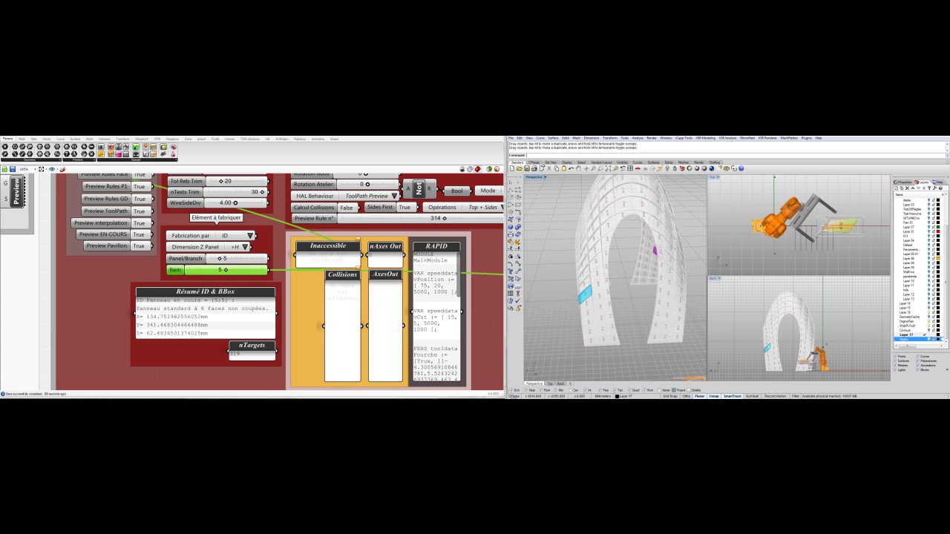
right_drag(615, 288, 586, 285)
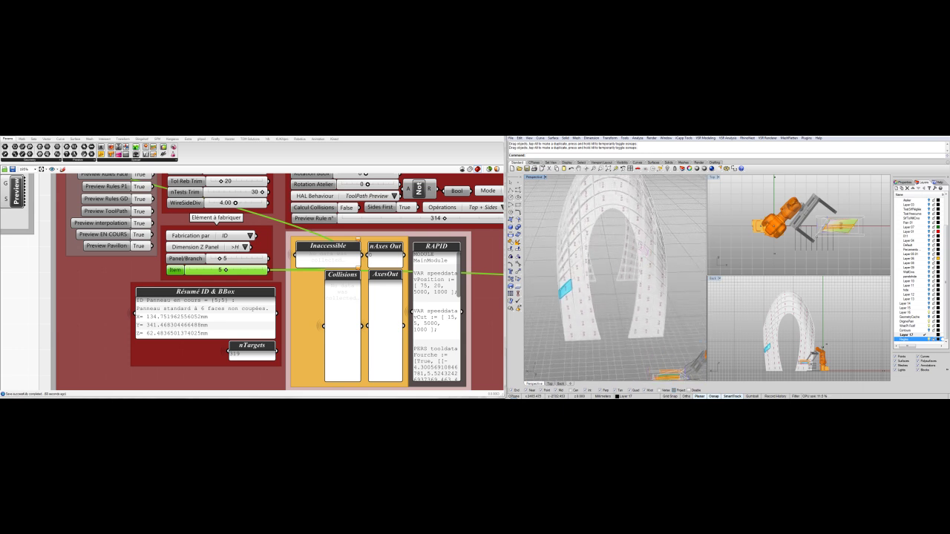
click(250, 236)
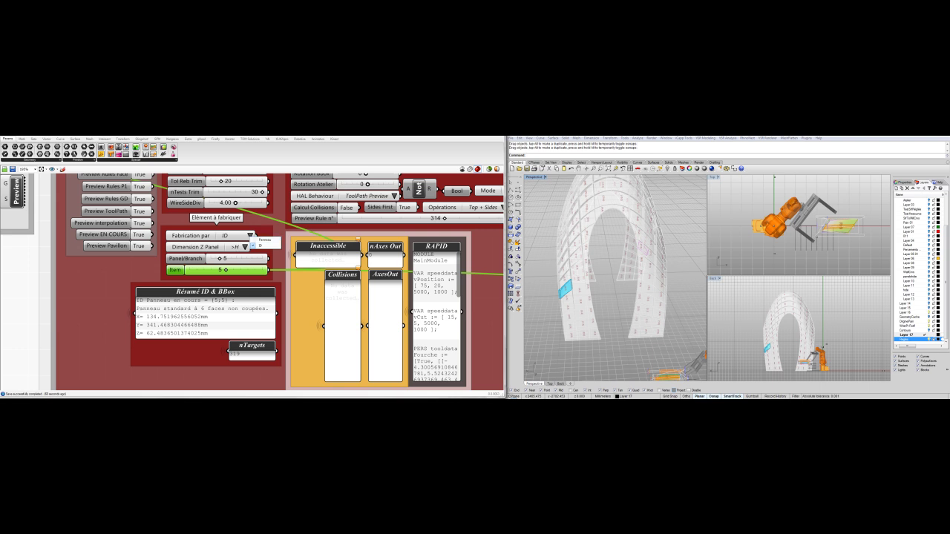
click(253, 245)
click(246, 247)
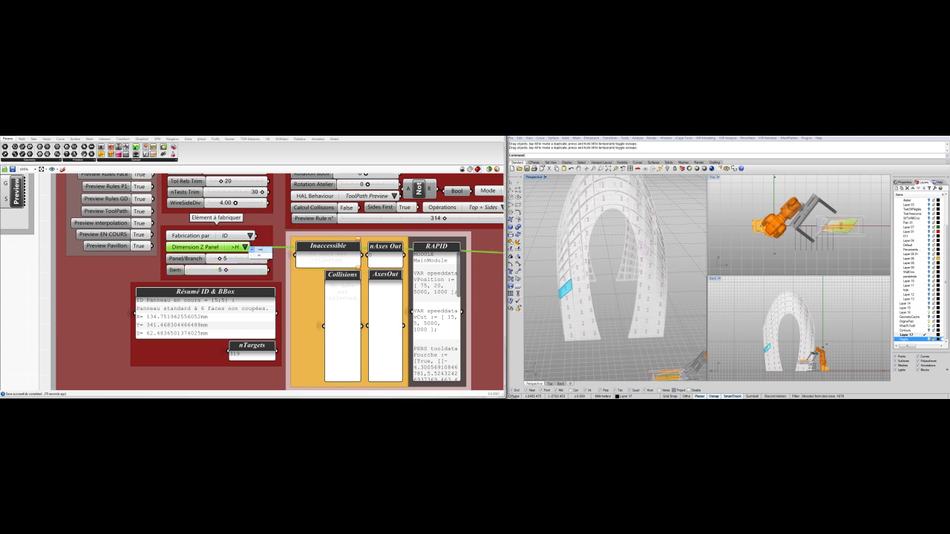
click(254, 256)
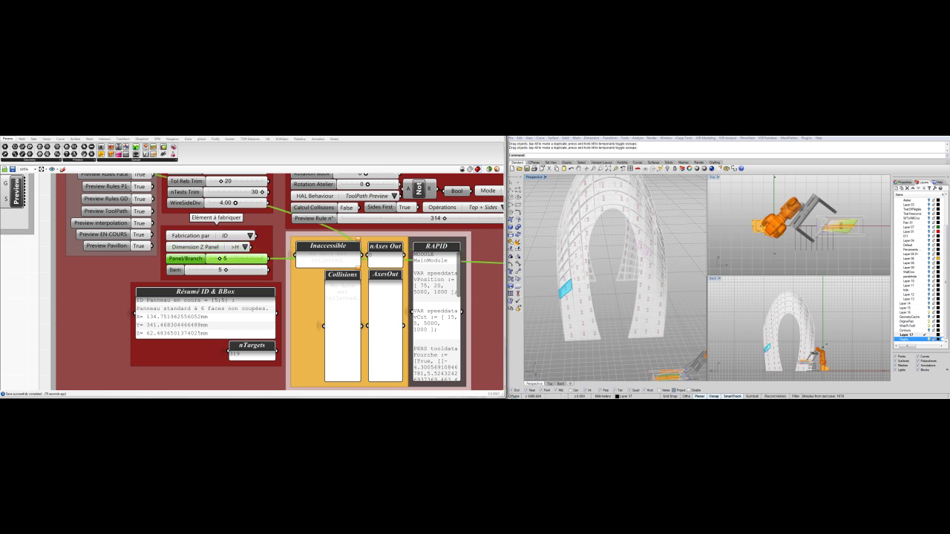
- Examine the general options and real block dimensions, then the arch and the robot with its foam block in the perspective view
scroll(252, 282, down, 6)
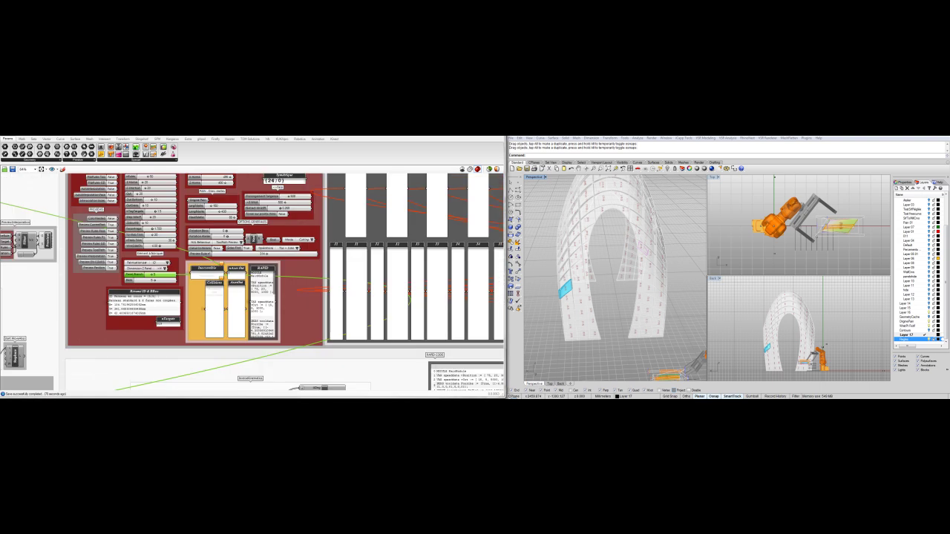
scroll(149, 274, up, 6)
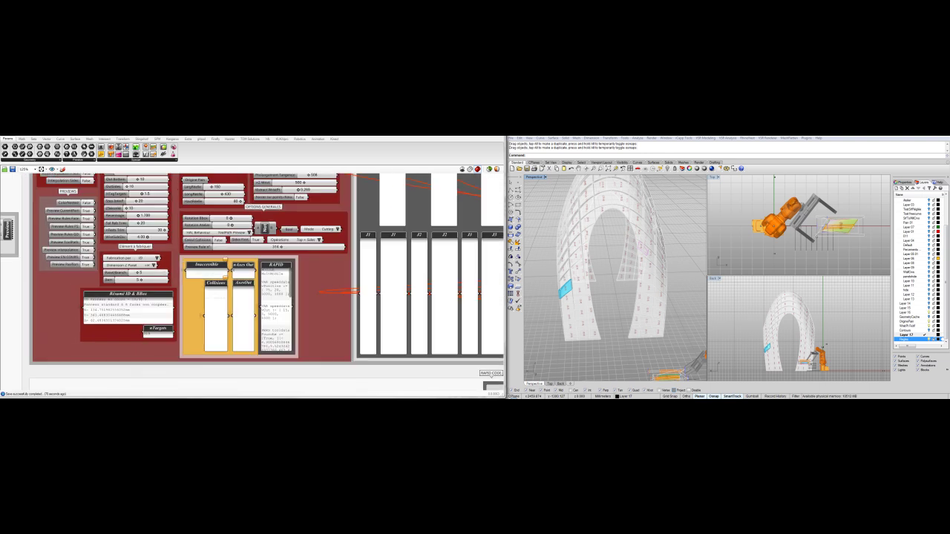
right_drag(609, 297, 654, 311)
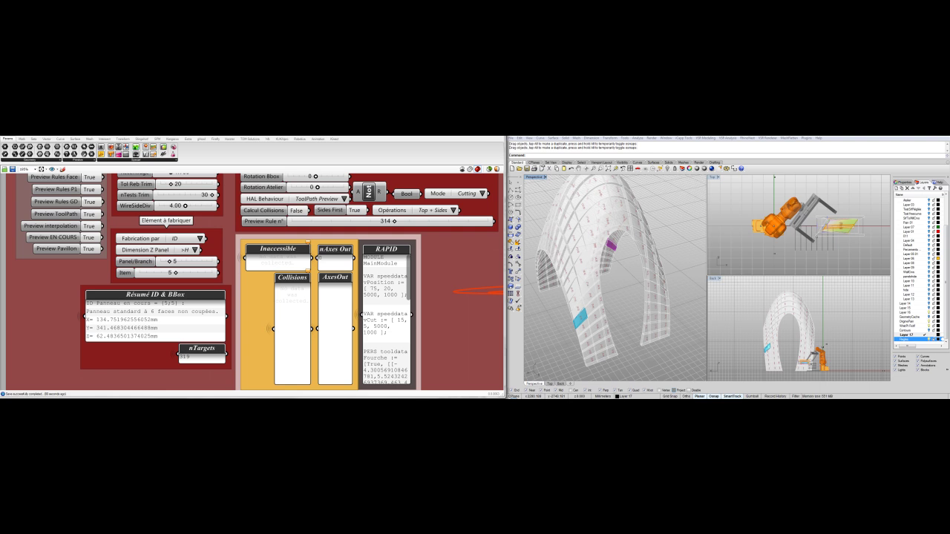
right_drag(438, 297, 425, 311)
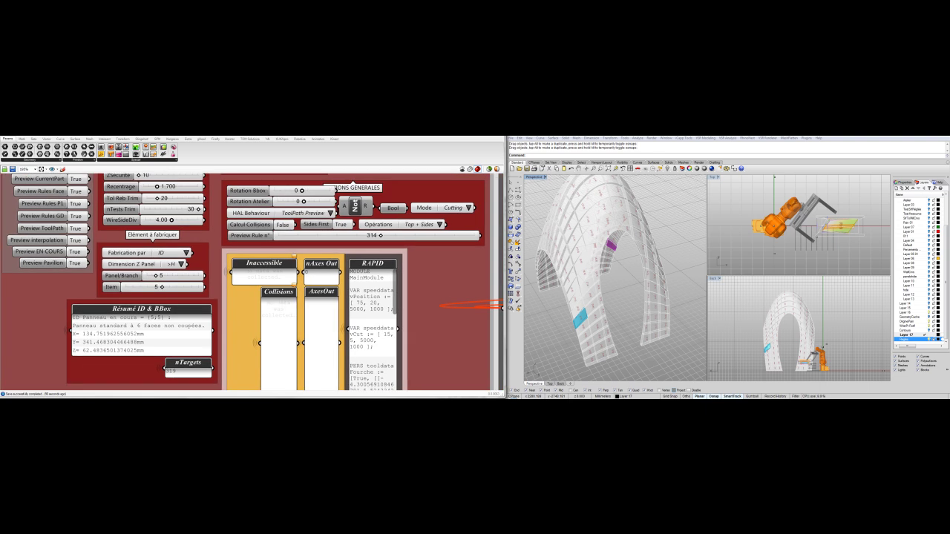
right_drag(127, 371, 90, 381)
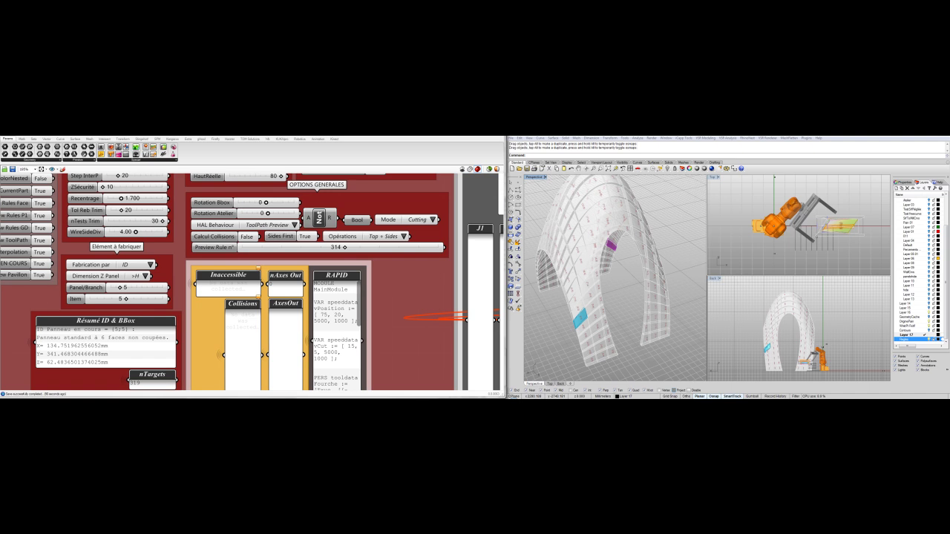
scroll(90, 380, down, 2)
scroll(252, 282, up, 2)
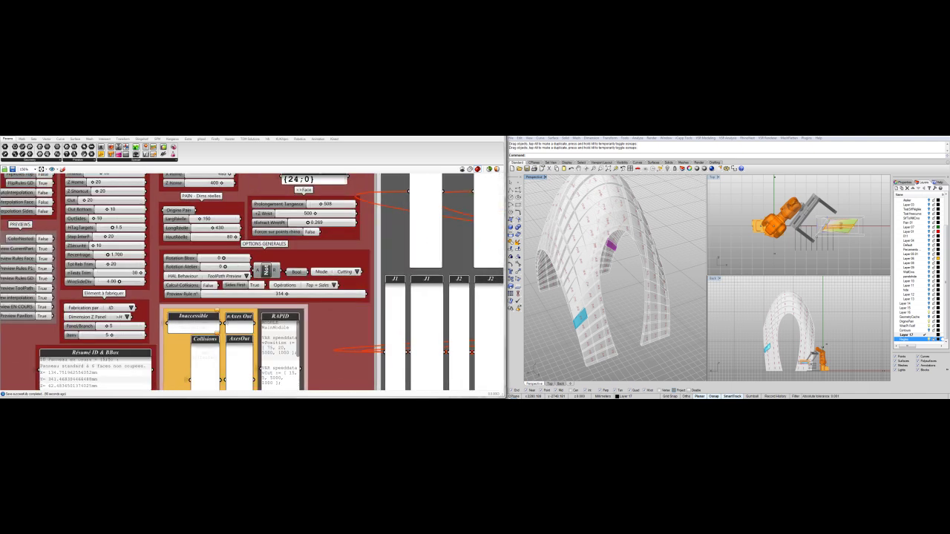
right_drag(253, 282, 255, 288)
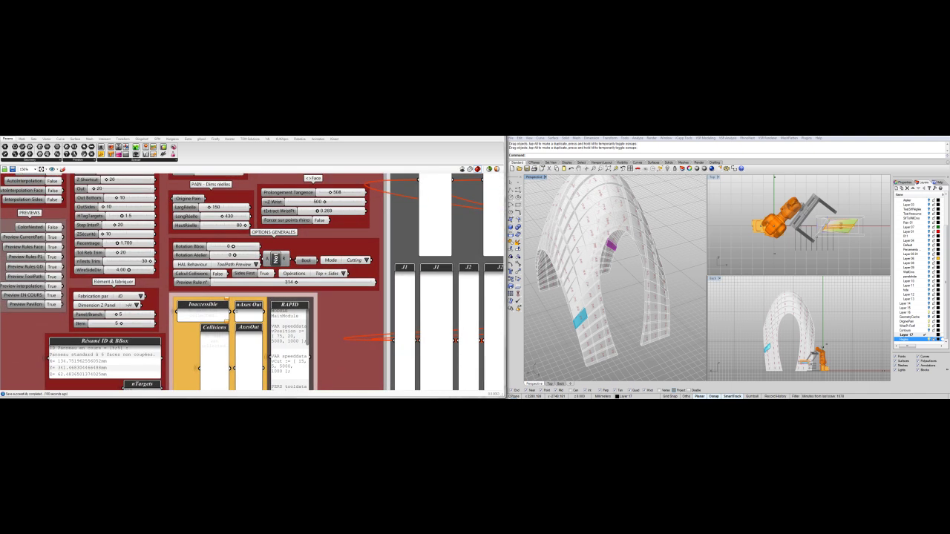
right_drag(654, 290, 683, 319)
scroll(632, 300, down, 4)
scroll(669, 349, up, 6)
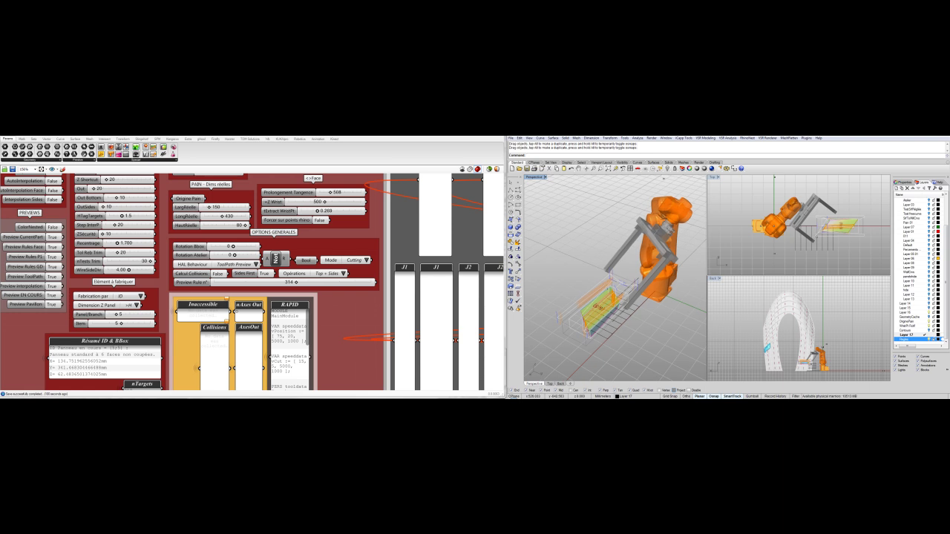
- Set the foam block's real width, LargRéelle, to 155
click(210, 207)
double_click(215, 207)
key(Return)
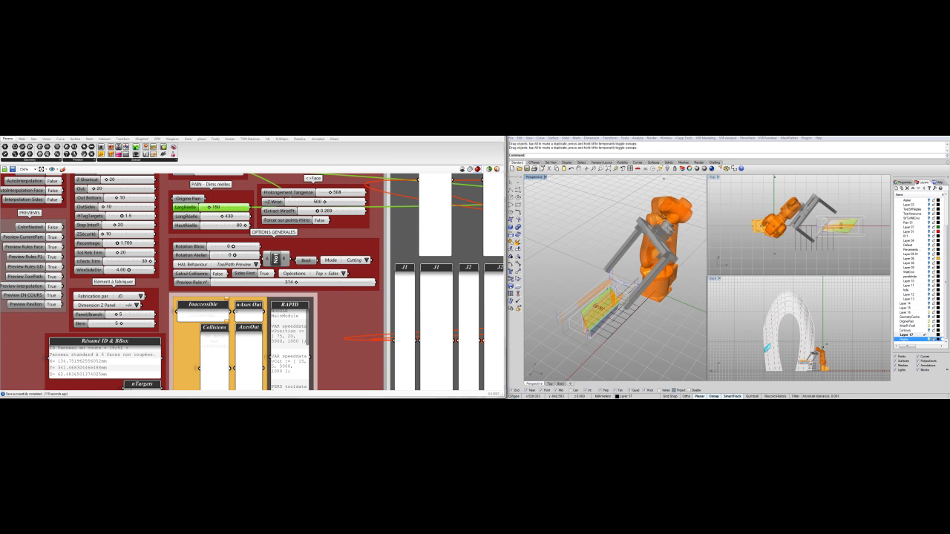
double_click(215, 208)
text(1)
text(55)
key(Return)
- Set the foam block's real length, LongRéelle, to 375
click(223, 217)
double_click(223, 217)
key(Return)
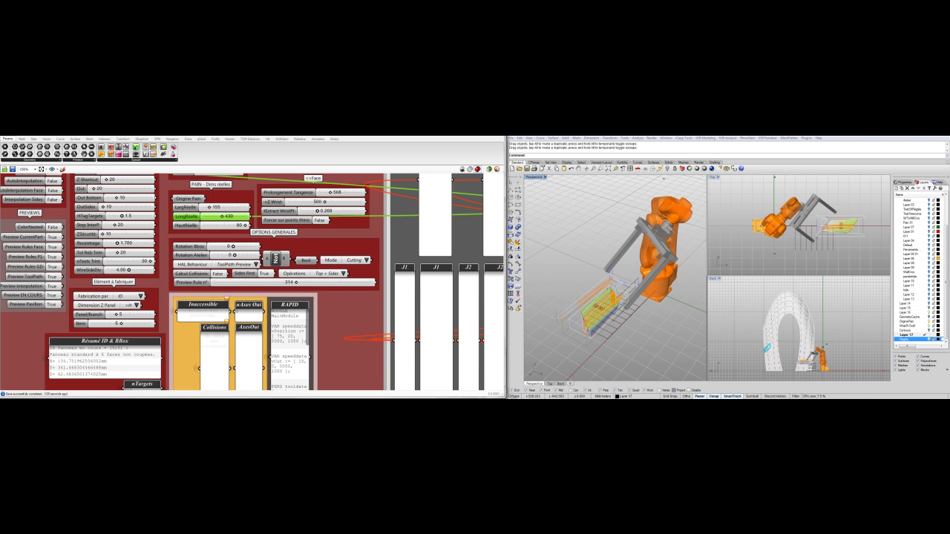
double_click(224, 217)
text(375)
key(Return)
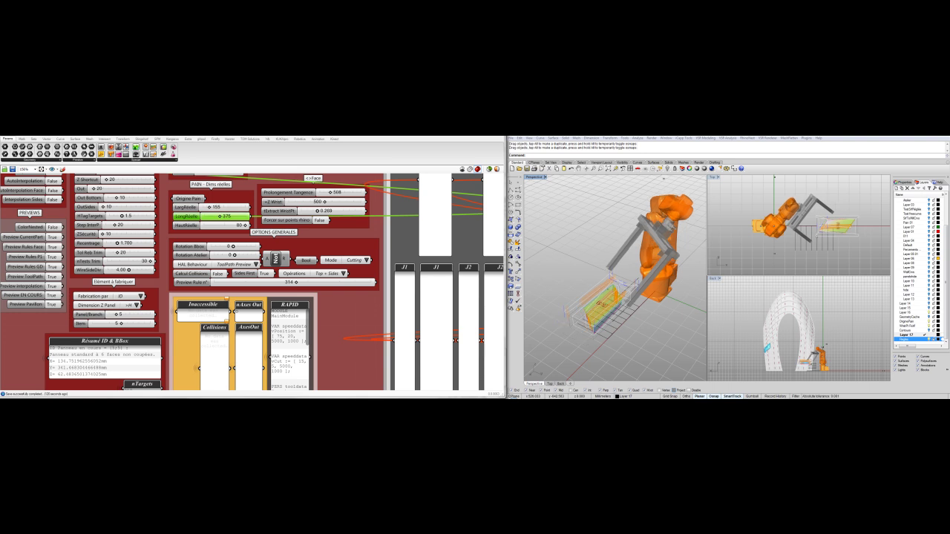
- Place the perspective camera's target on the foam block and inspect panel (5;5) and its cutting paths up close
mouse_move(623, 286)
right_down()
mouse_move(575, 297)
mouse_move(631, 275)
mouse_move(616, 278)
right_up()
click(536, 177)
mouse_move(543, 296)
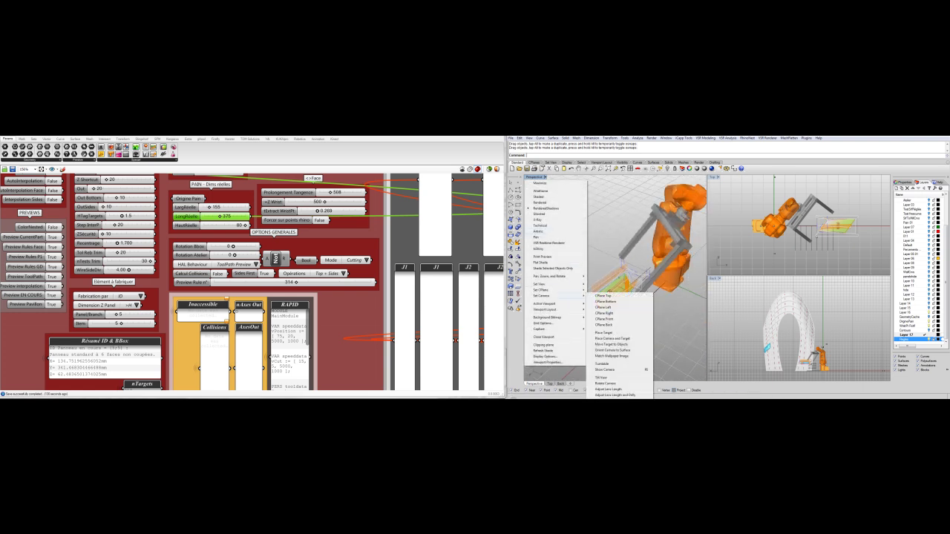
click(605, 295)
click(616, 303)
mouse_move(613, 267)
right_down()
mouse_move(631, 293)
mouse_move(657, 252)
mouse_move(617, 251)
right_up()
scroll(620, 267, up, 4)
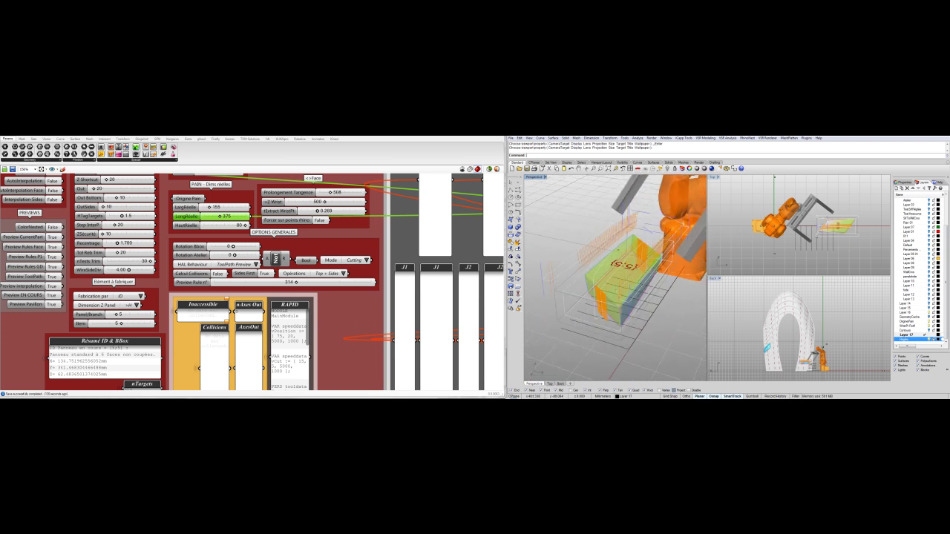
right_drag(627, 285, 658, 278)
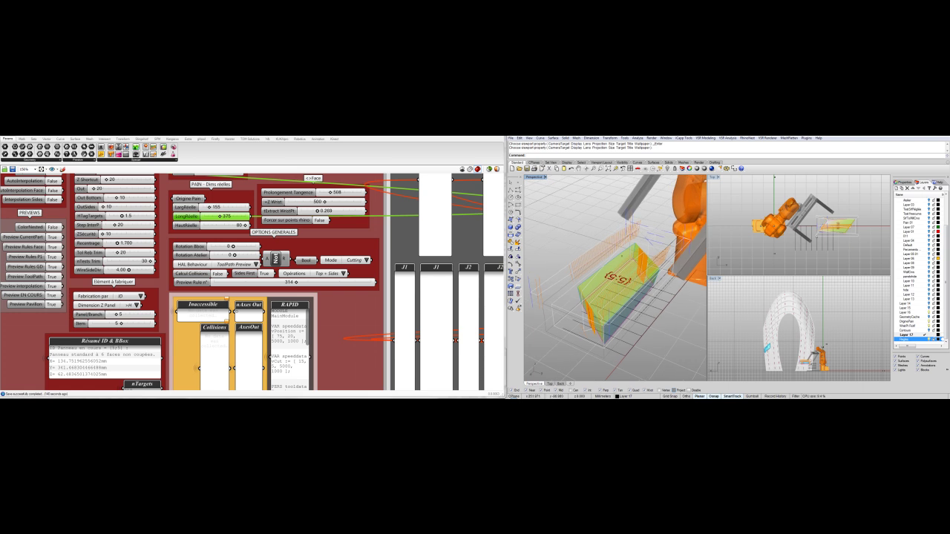
mouse_move(631, 297)
right_down()
mouse_move(613, 243)
mouse_move(636, 295)
right_up()
- Set HAL Behaviour to Code Generation in the general options
right_drag(815, 230, 791, 233)
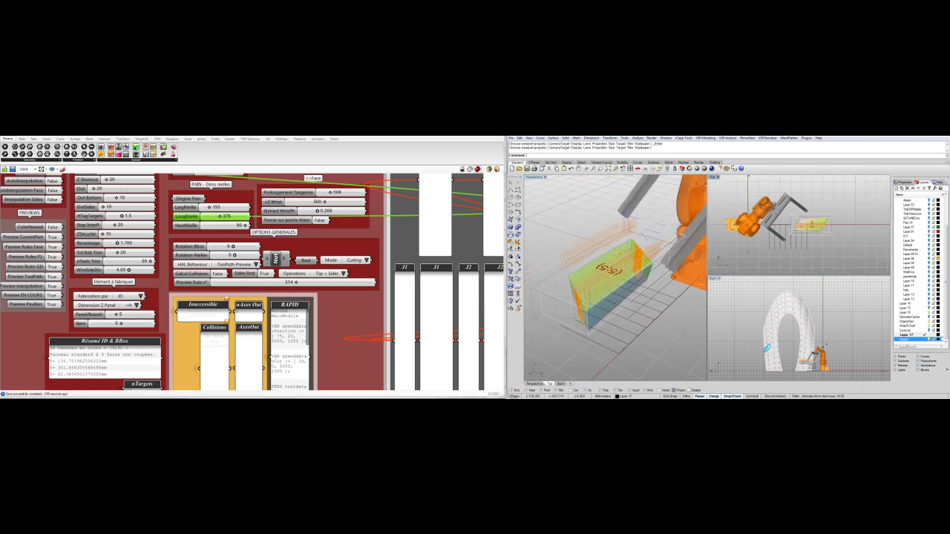
scroll(111, 245, down, 4)
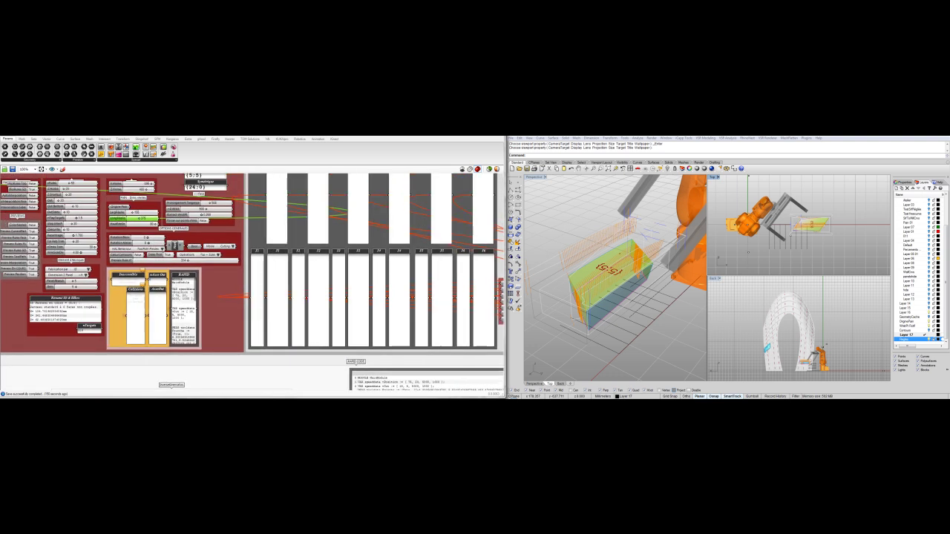
scroll(158, 211, up, 4)
click(172, 269)
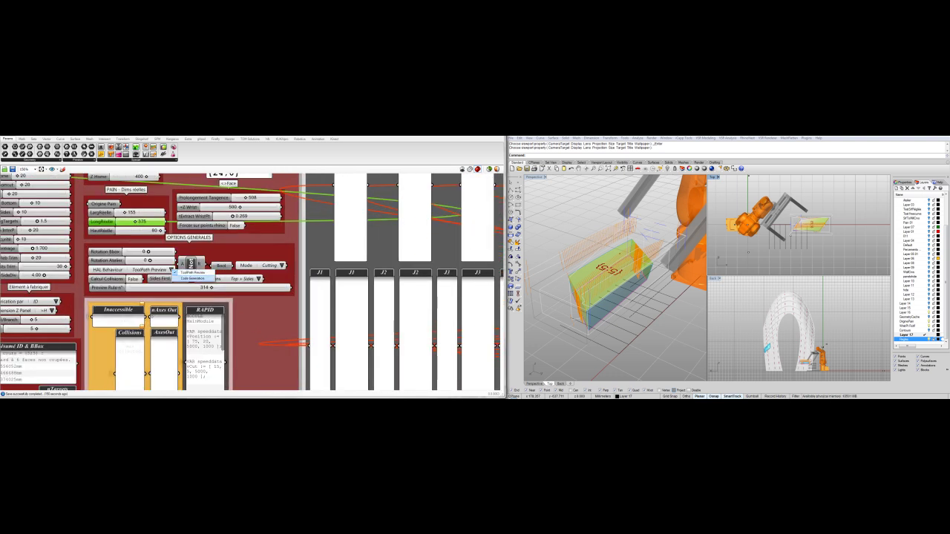
click(193, 279)
scroll(250, 182, down, 3)
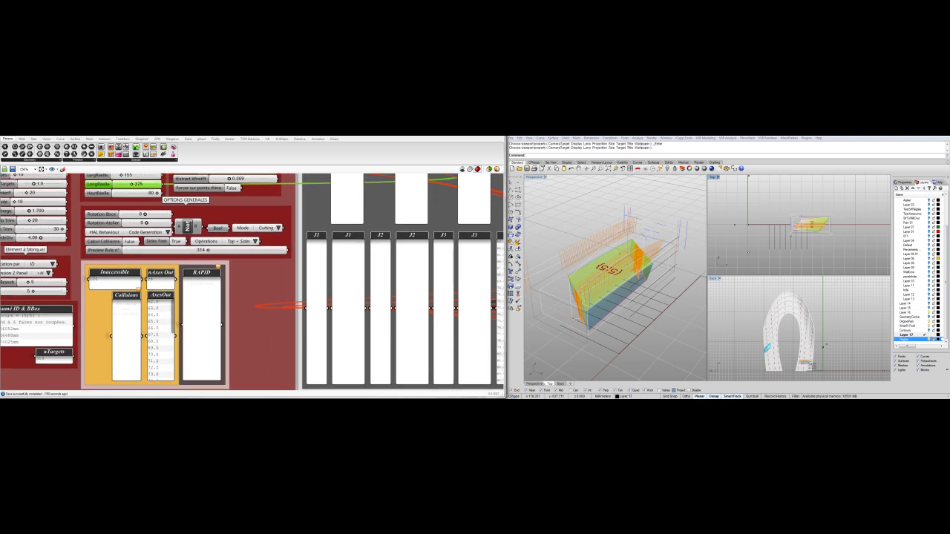
scroll(196, 250, up, 3)
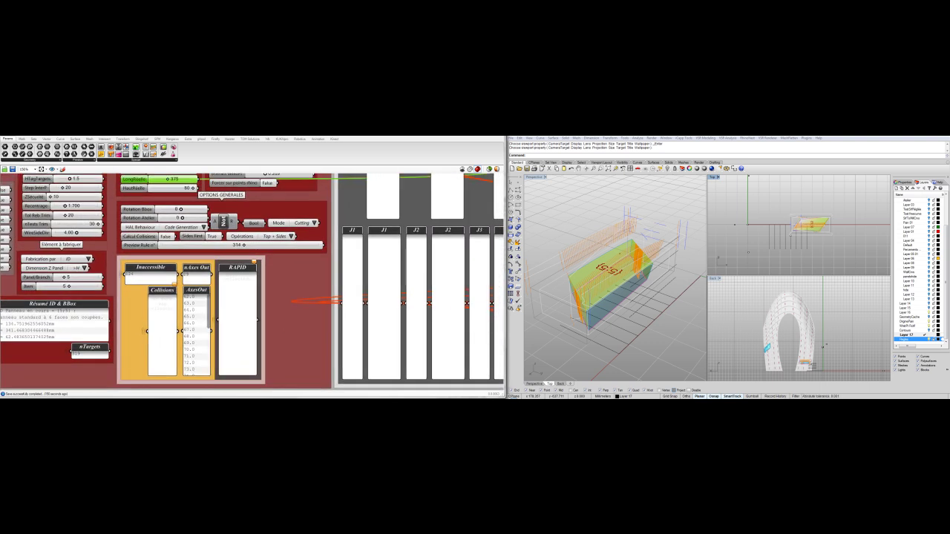
- Set HAL Behaviour to ToolPath Preview, set Preview Rule n° to 78, and inspect the robot and wire frame around the foam block
click(204, 228)
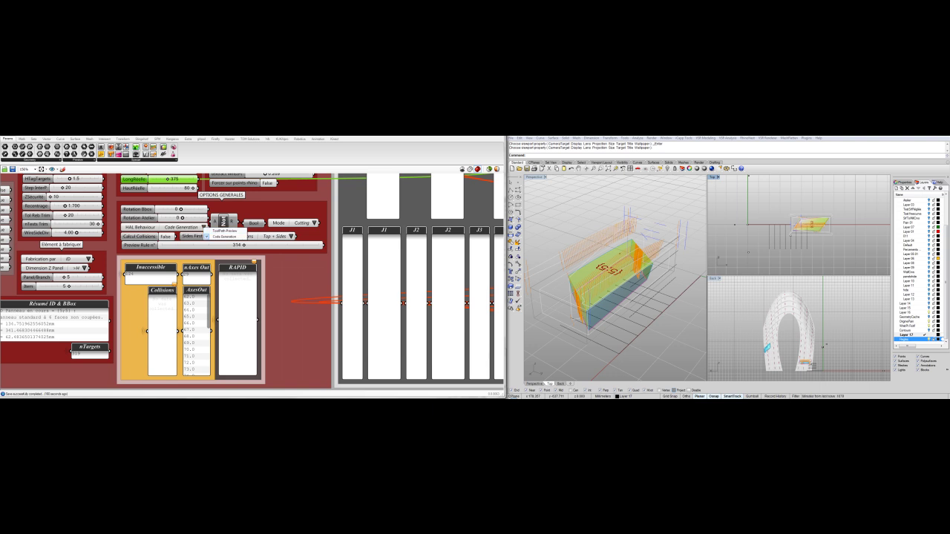
click(223, 230)
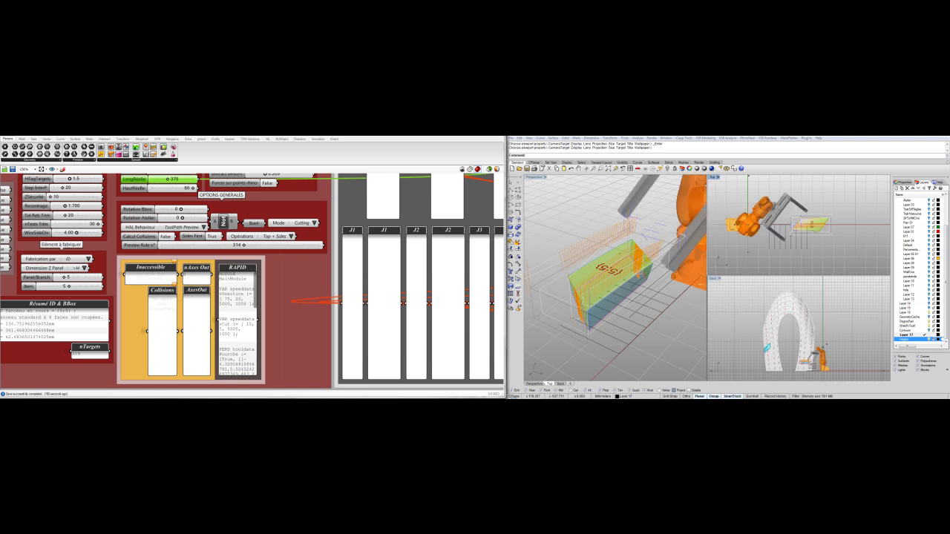
drag(244, 245, 182, 245)
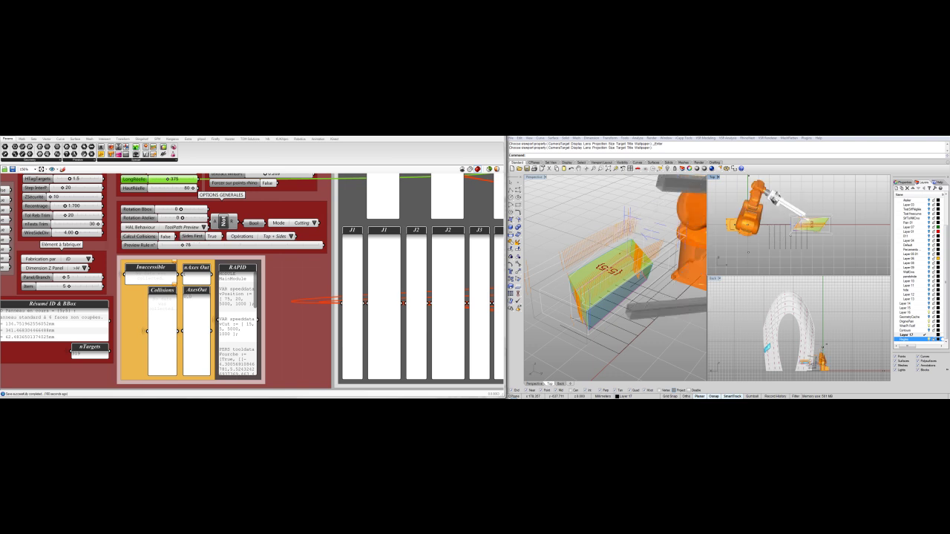
scroll(640, 284, down, 11)
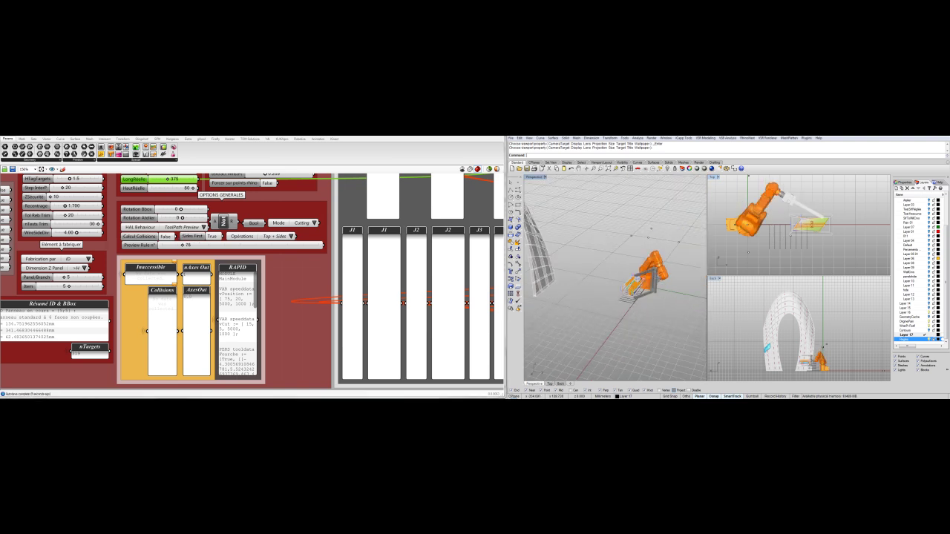
scroll(644, 272, up, 9)
right_drag(645, 271, 591, 272)
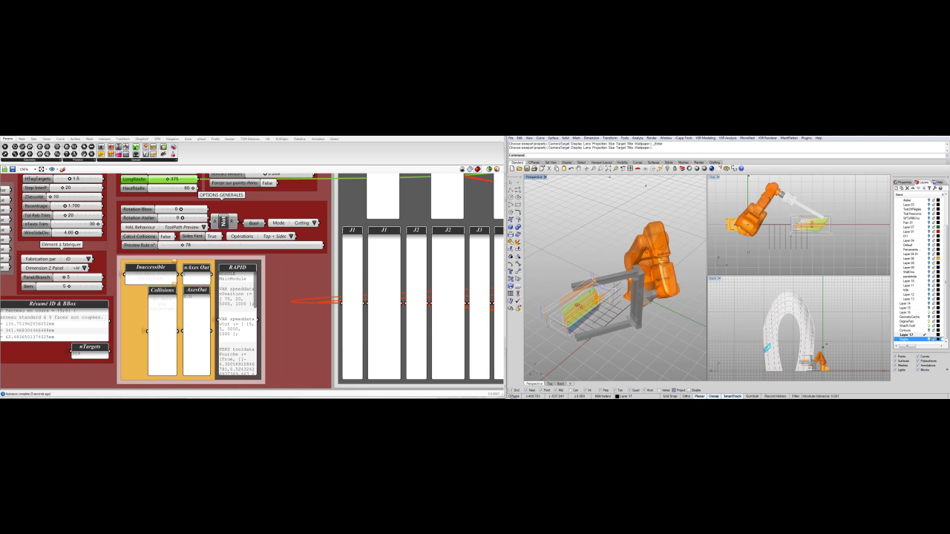
- Return HAL Behaviour to Code Generation and examine the Inaccessible, Collisions and AxesOut result panels
click(204, 227)
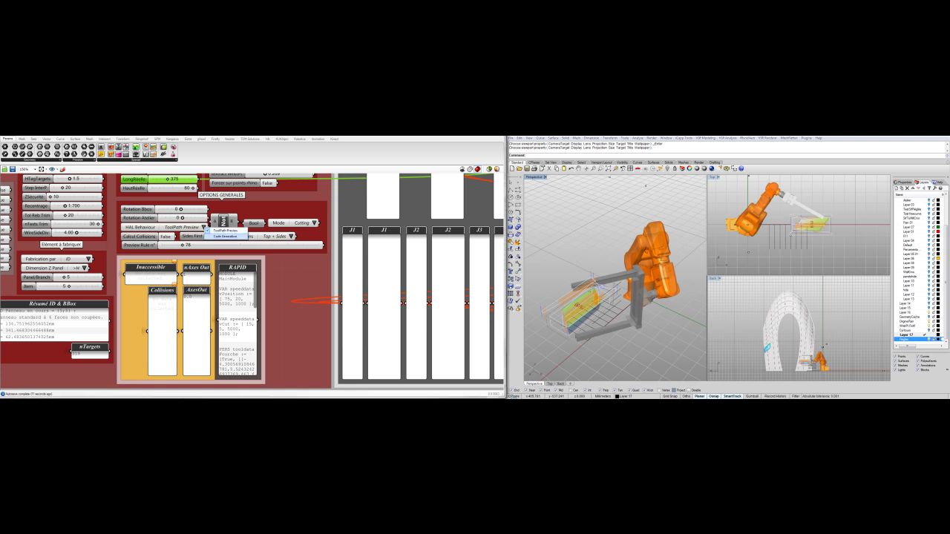
click(223, 236)
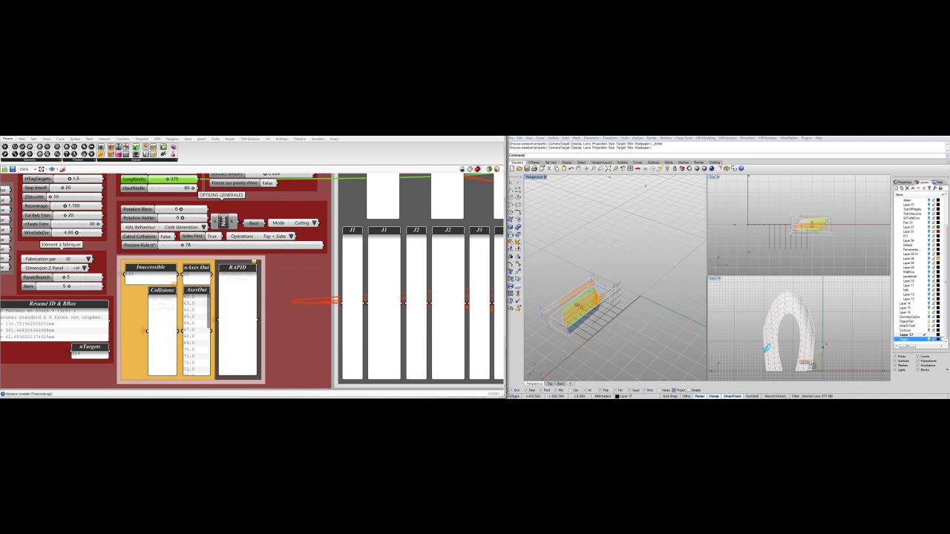
scroll(152, 279, up, 3)
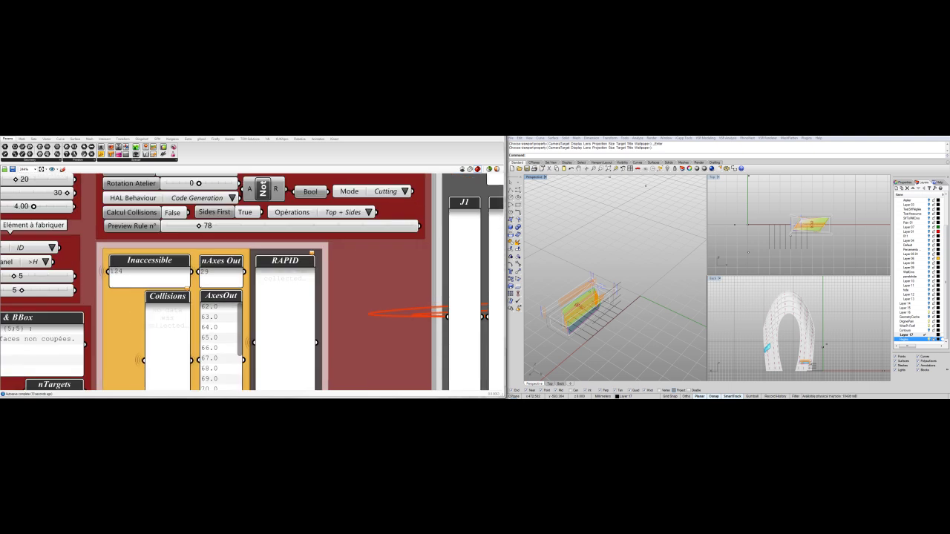
scroll(124, 273, down, 3)
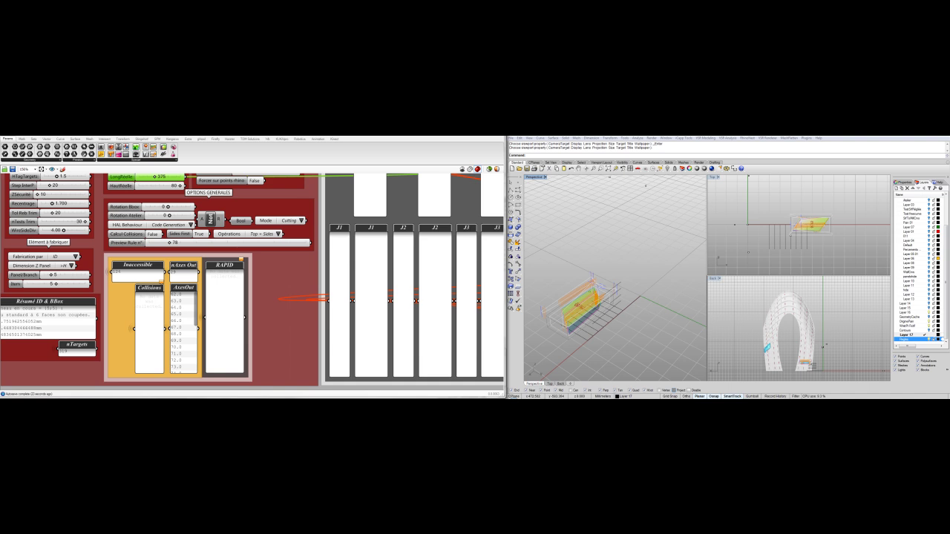
- Switch HAL Behaviour to ToolPath Preview and set Preview Rule n° to 124
click(190, 224)
click(208, 225)
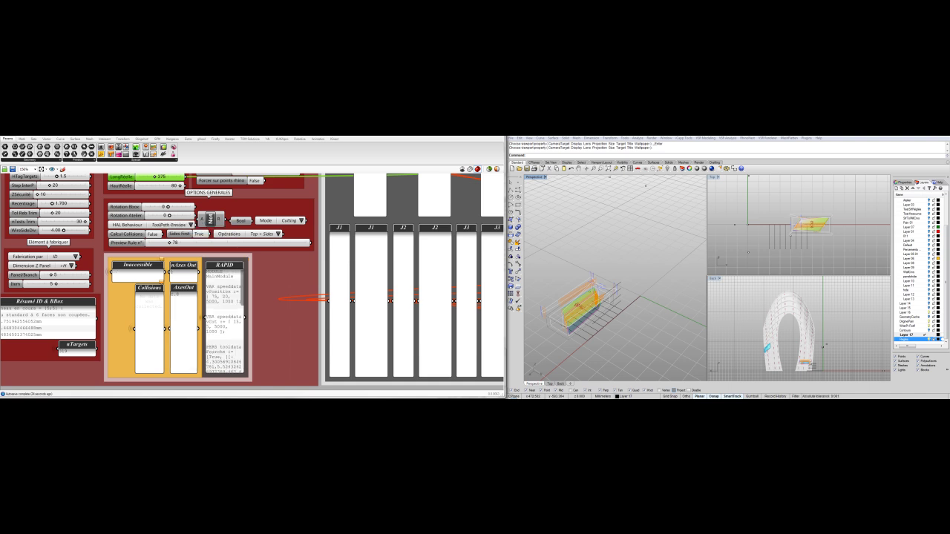
drag(169, 242, 222, 243)
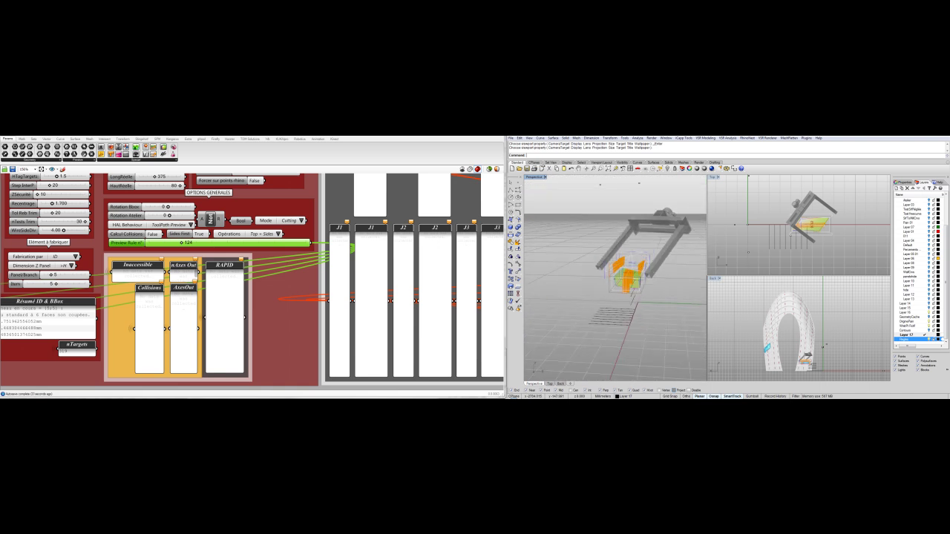
- Reposition the robot's reference point in the back view and inspect the robot's pose above the foam block
scroll(822, 313, up, 5)
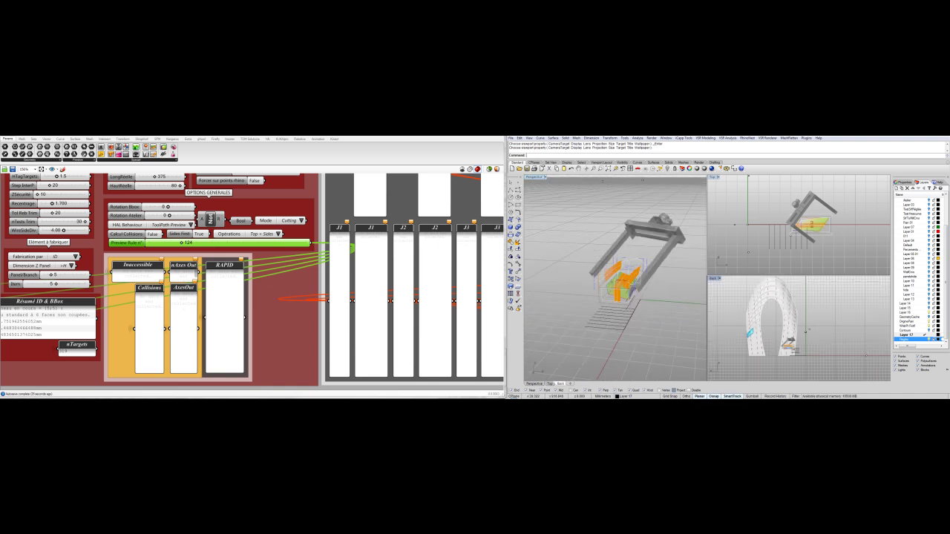
scroll(810, 326, up, 5)
click(840, 291)
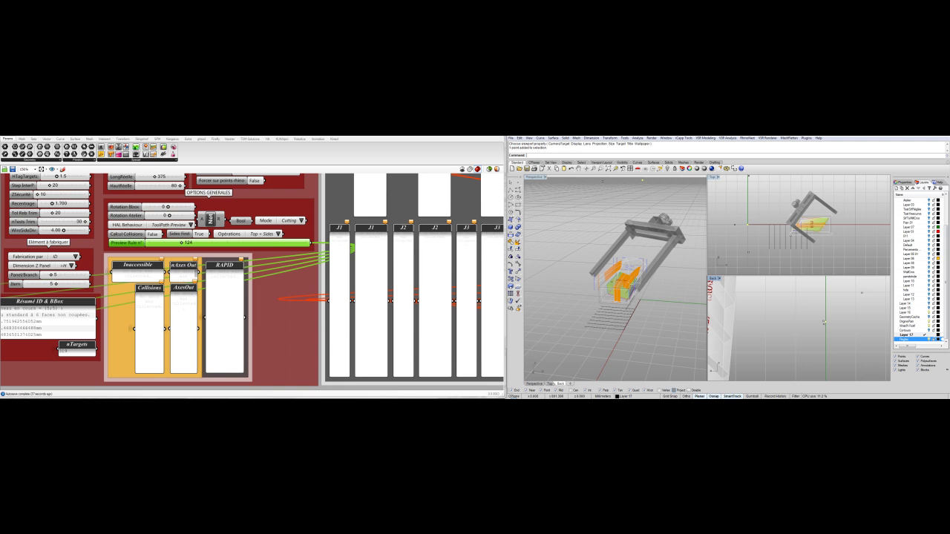
scroll(841, 297, down, 3)
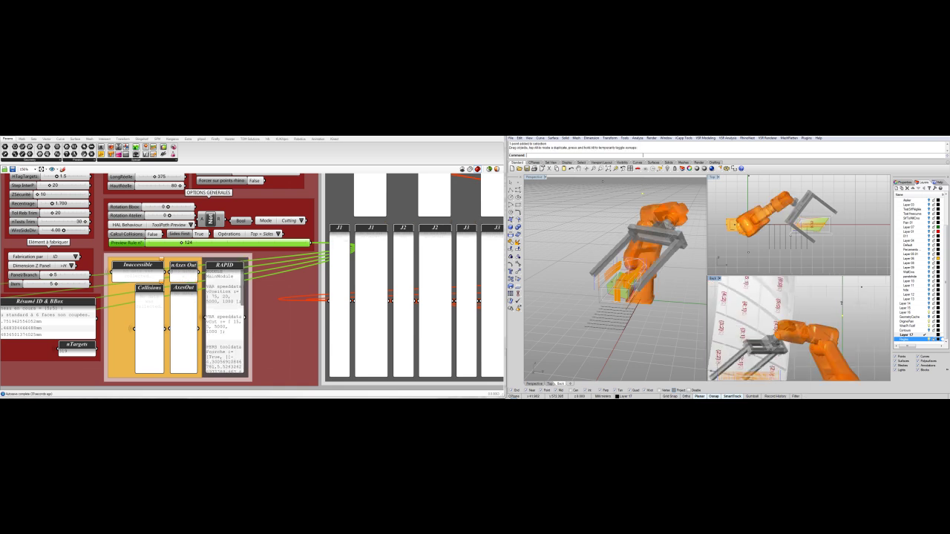
right_drag(631, 275, 590, 281)
click(824, 330)
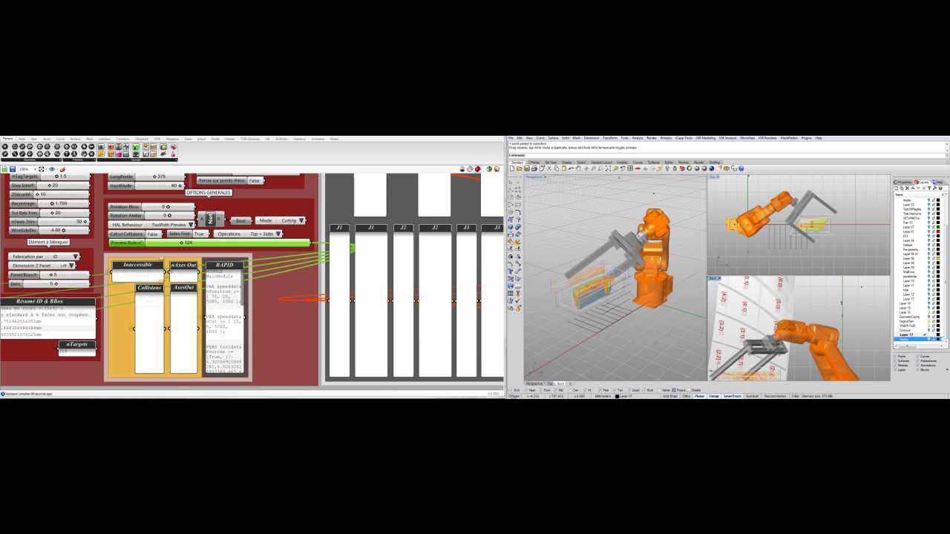
mouse_move(617, 286)
right_down()
mouse_move(661, 299)
mouse_move(580, 290)
mouse_move(610, 296)
right_up()
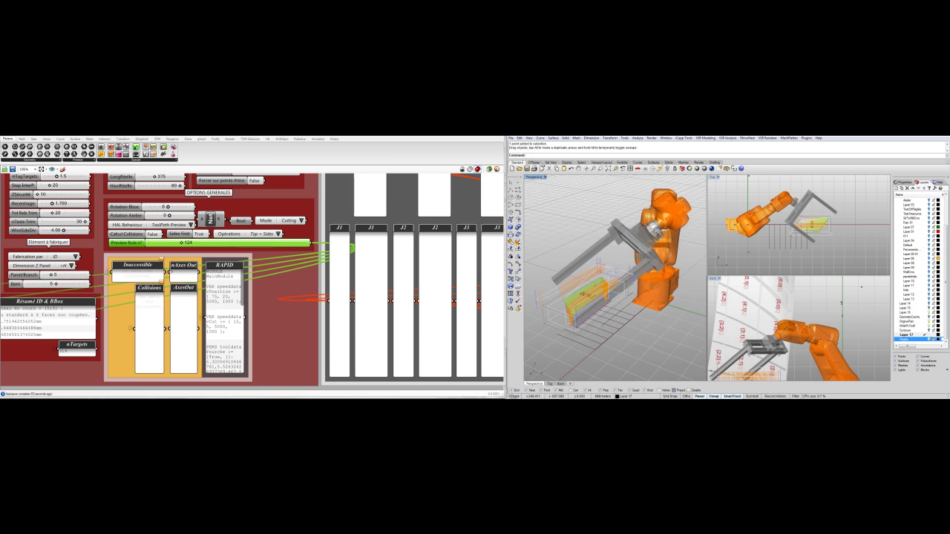
- Set HAL Behaviour to Code Generation and examine the out-of-range rules and angles in the J1 to J6 axis limitation panels
click(191, 225)
click(208, 233)
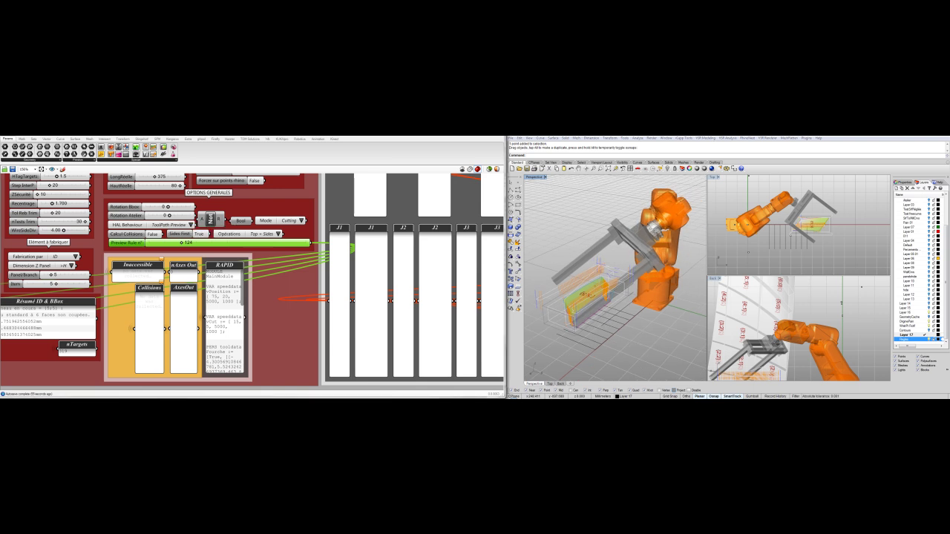
right_drag(278, 281, 93, 333)
scroll(144, 272, down, 2)
scroll(332, 300, up, 4)
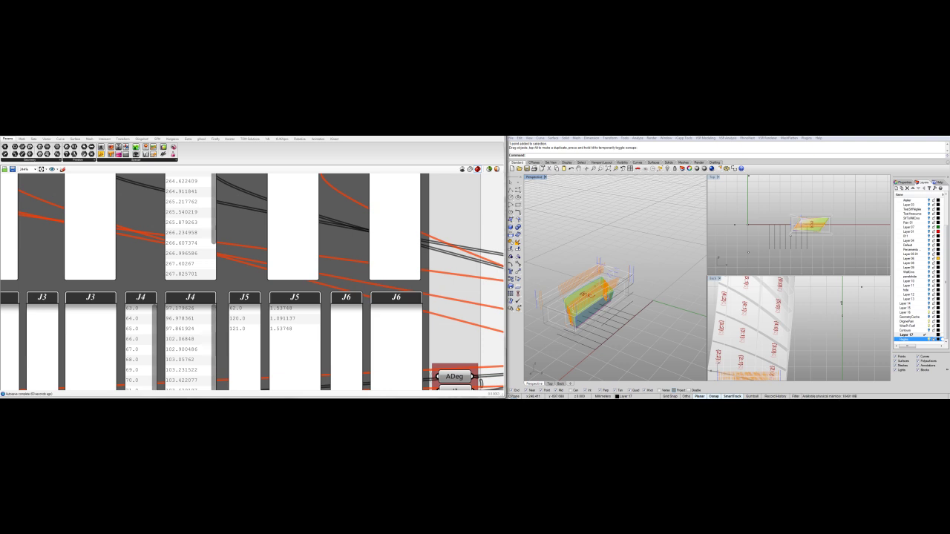
right_drag(333, 300, 337, 285)
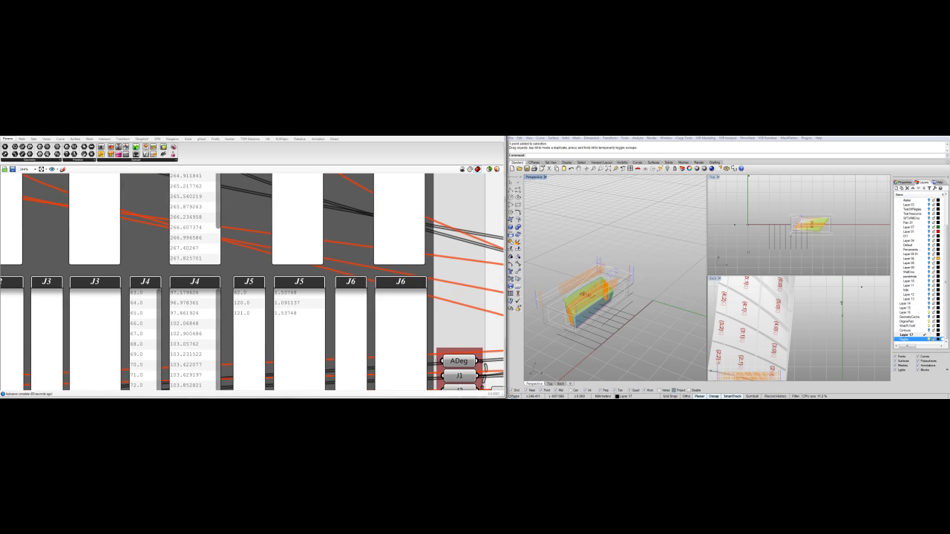
right_drag(337, 285, 350, 274)
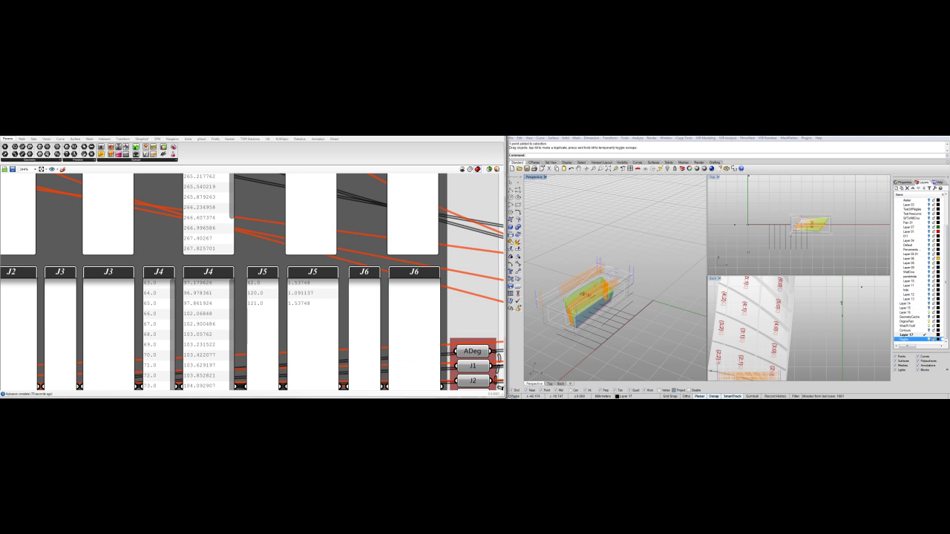
- Select the robot's reference point in the top view, switch HAL Behaviour to ToolPath Preview, and set Preview Rule n° to 120
right_drag(786, 215, 791, 233)
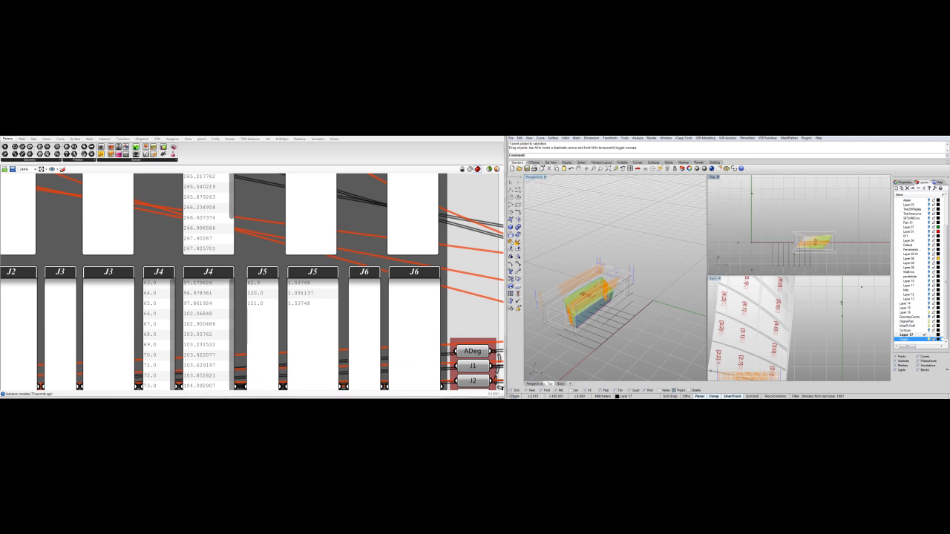
click(752, 194)
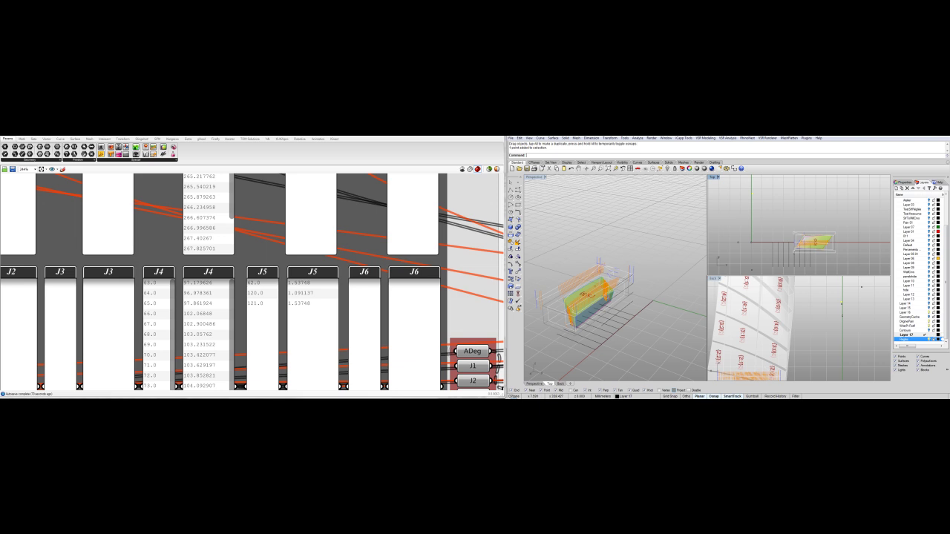
scroll(445, 296, down, 7)
scroll(97, 286, up, 4)
scroll(192, 282, up, 3)
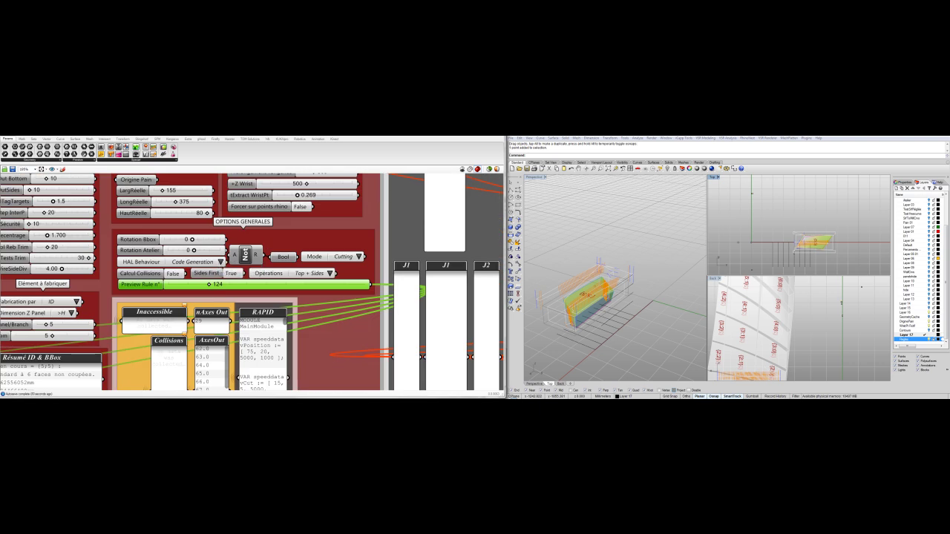
double_click(210, 285)
text(120)
key(Return)
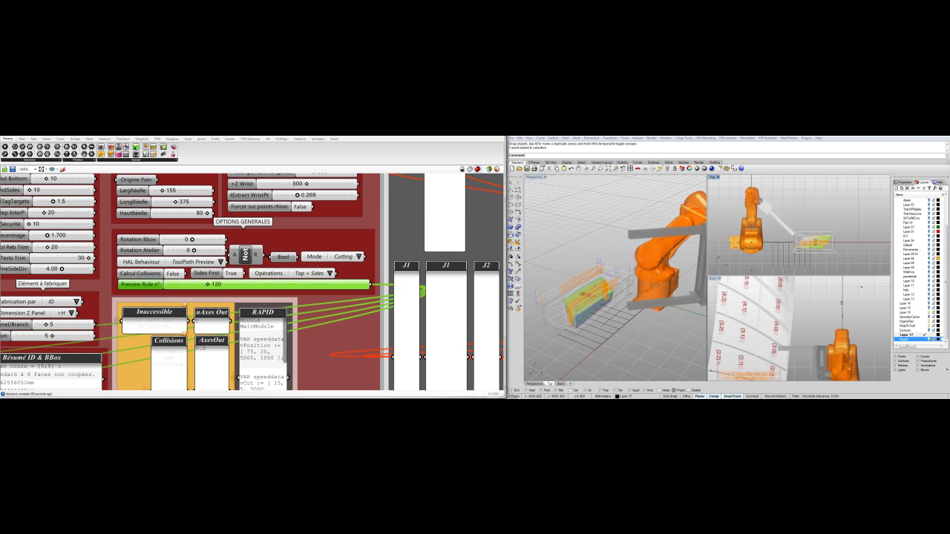
- Shift the robot's reference point in small moves in the top view to adjust the previewed robot pose
right_drag(590, 262, 637, 274)
scroll(636, 274, down, 4)
click(791, 223)
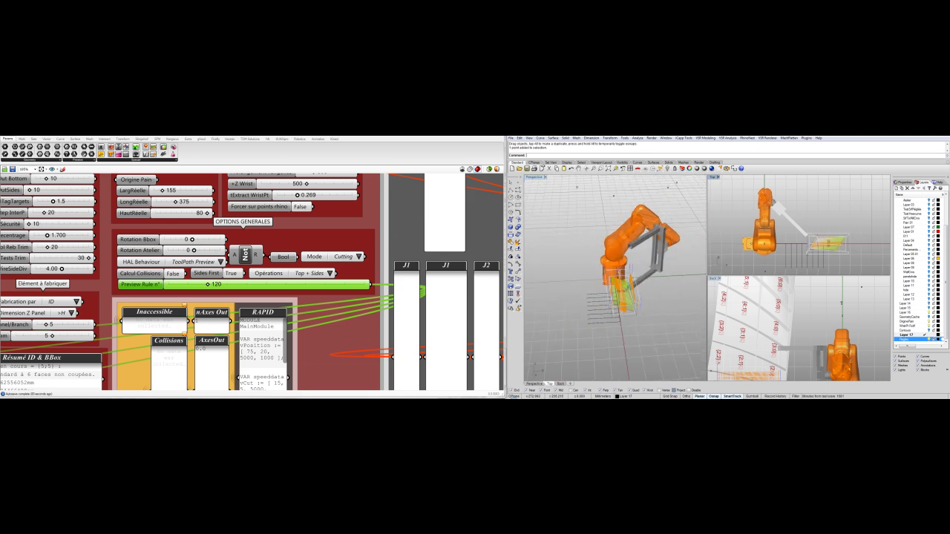
scroll(757, 193, up, 3)
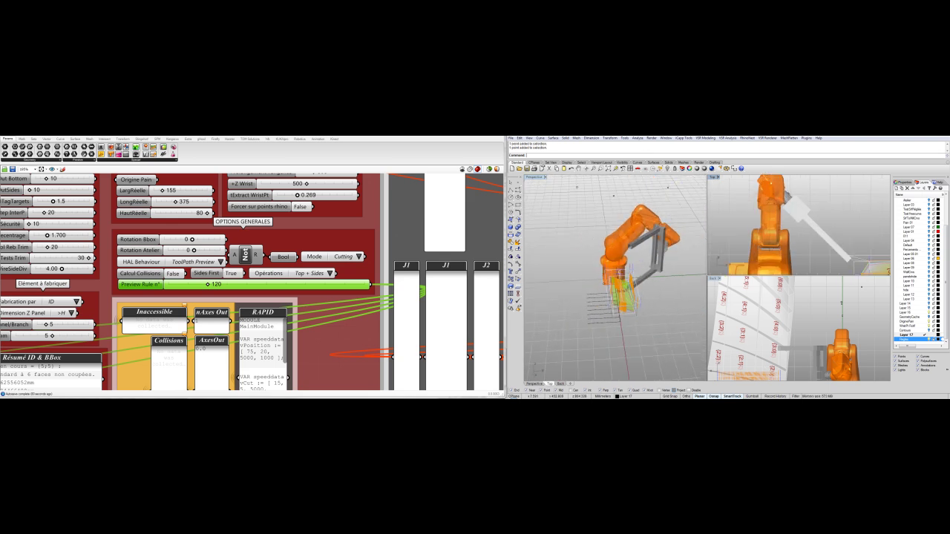
shift+drag(772, 183, 771, 196)
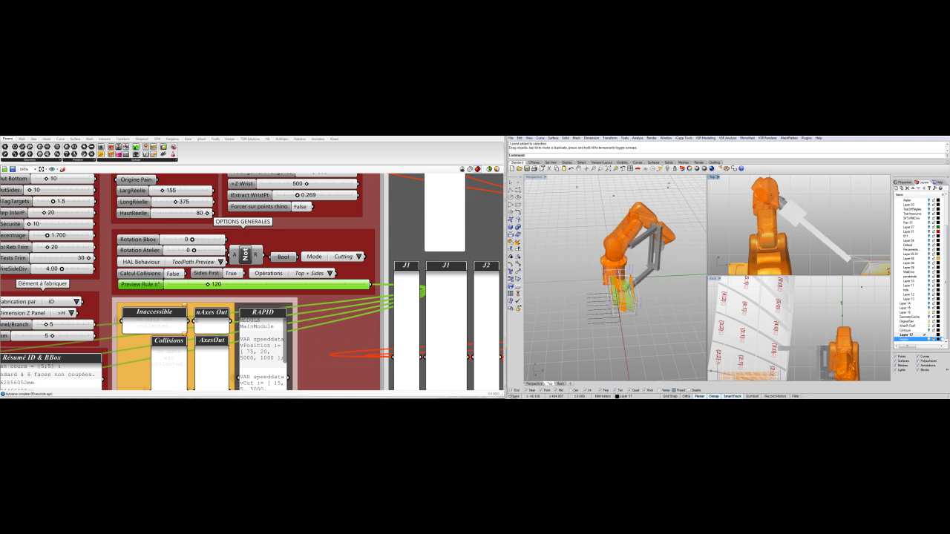
click(771, 195)
shift+drag(771, 195, 772, 203)
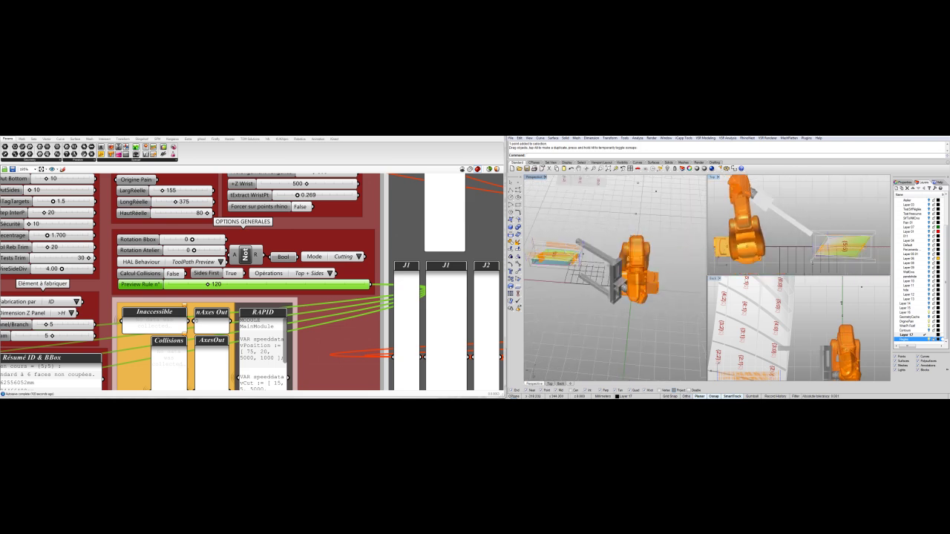
right_drag(605, 297, 617, 290)
- Switch HAL Behaviour to Code Generation and check the J1 to J6 axis limitation panels again for out-of-range rules
right_drag(334, 327, 279, 260)
scroll(278, 260, down, 1)
scroll(212, 245, down, 1)
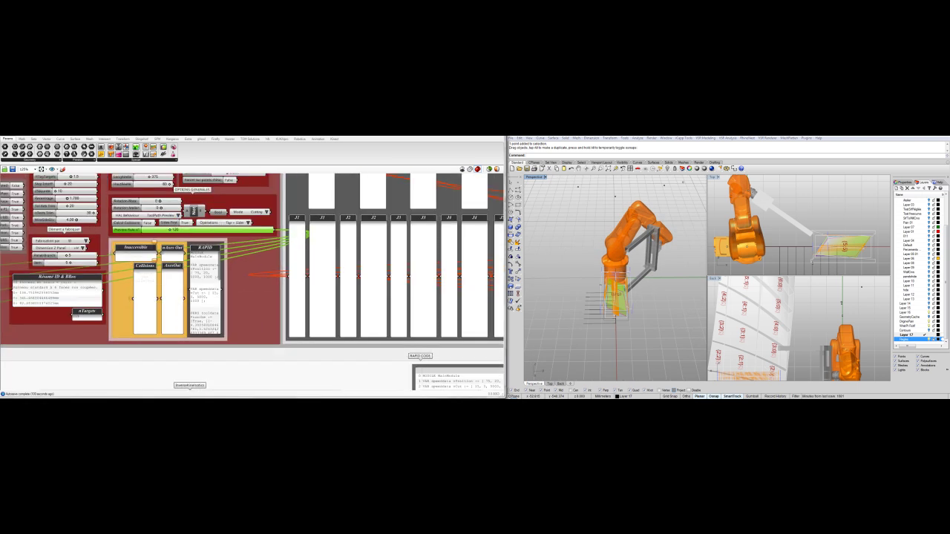
right_drag(334, 259, 284, 307)
scroll(223, 293, down, 1)
scroll(252, 288, down, 1)
scroll(284, 306, up, 1)
scroll(372, 297, up, 3)
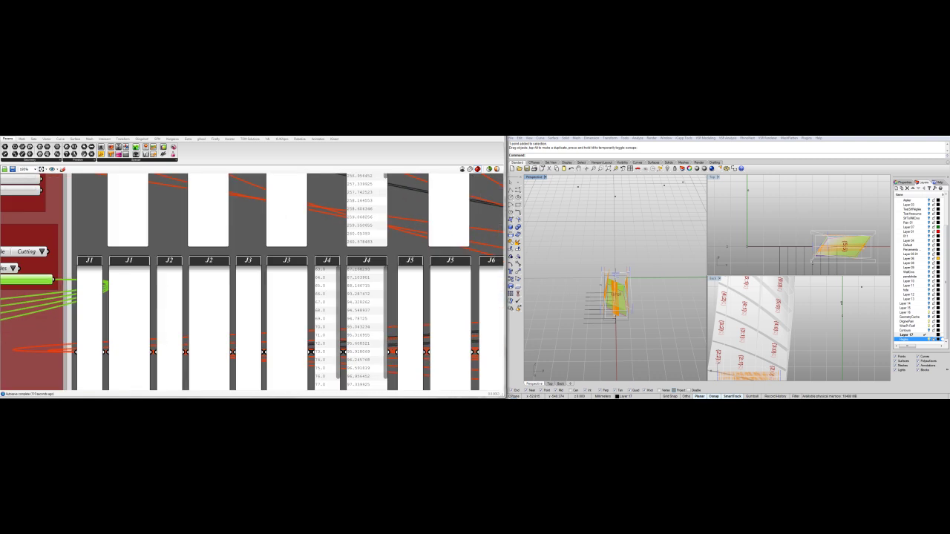
scroll(315, 282, down, 5)
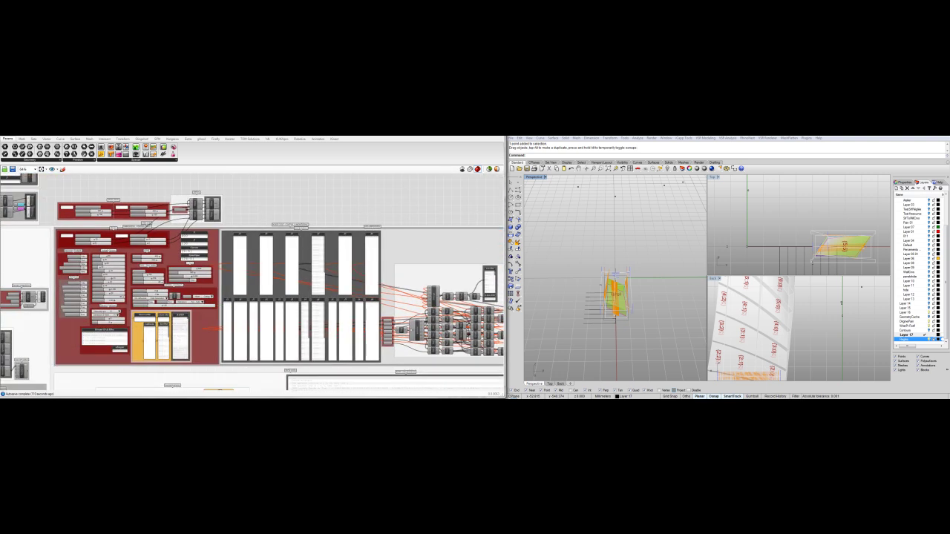
scroll(319, 297, up, 3)
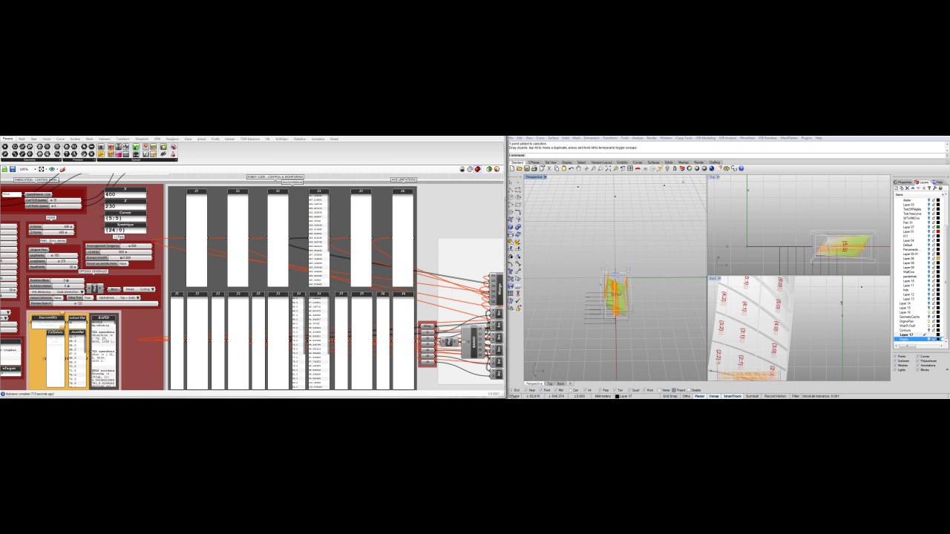
right_drag(297, 297, 385, 278)
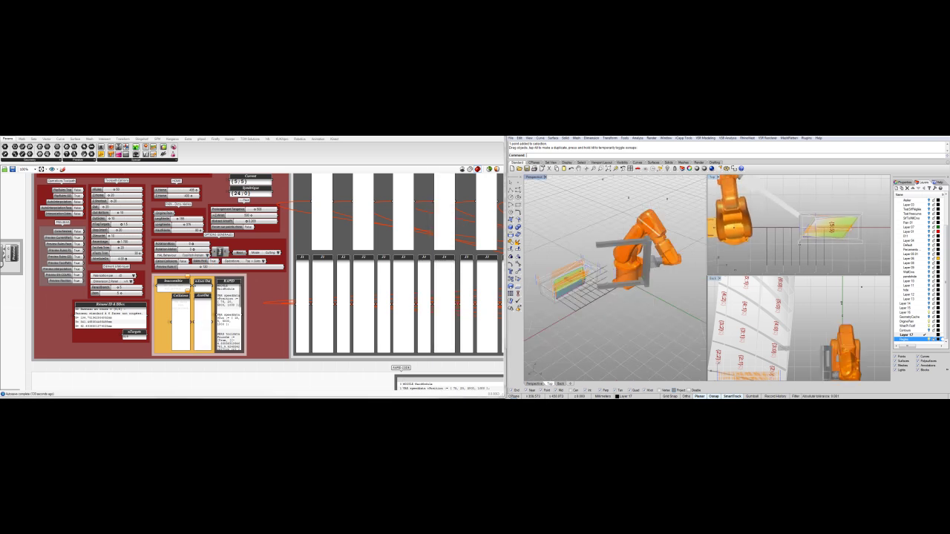
- Inspect the previewed robot and wire frame beside the foam block, and bring the fabrication control options back into close view
right_drag(627, 252, 605, 255)
scroll(631, 256, down, 2)
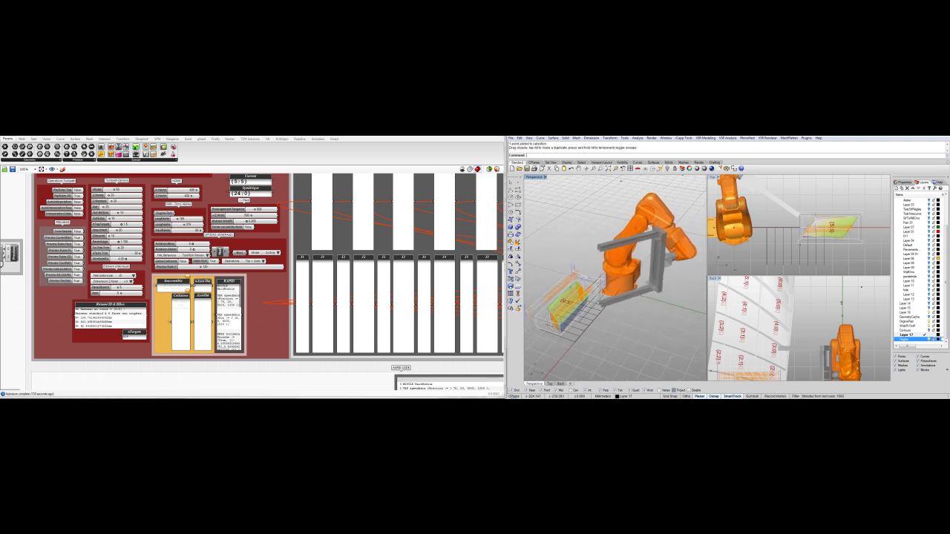
right_drag(312, 267, 347, 282)
scroll(133, 190, up, 3)
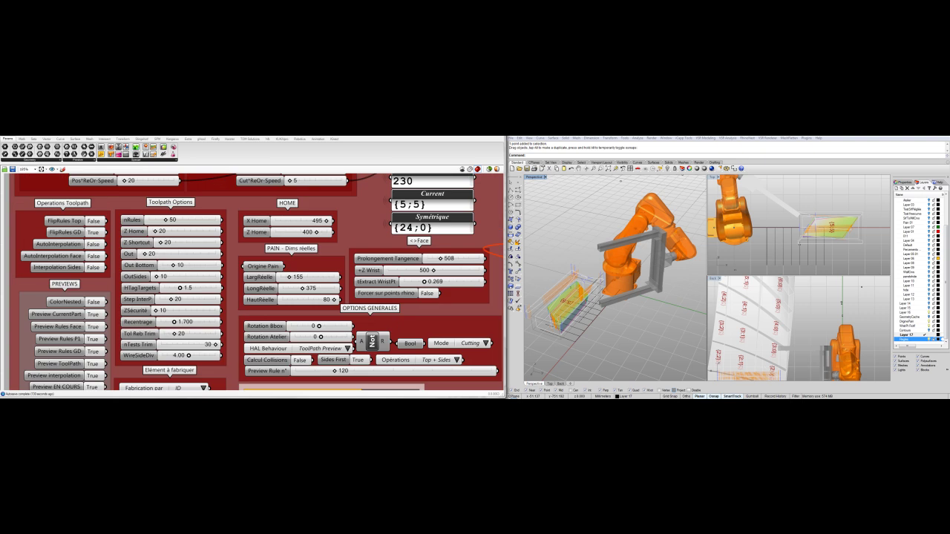
- Examine the nRules and Z Home toolpath options against the previewed cutting rules around panel (5;5) from several angles
click(133, 221)
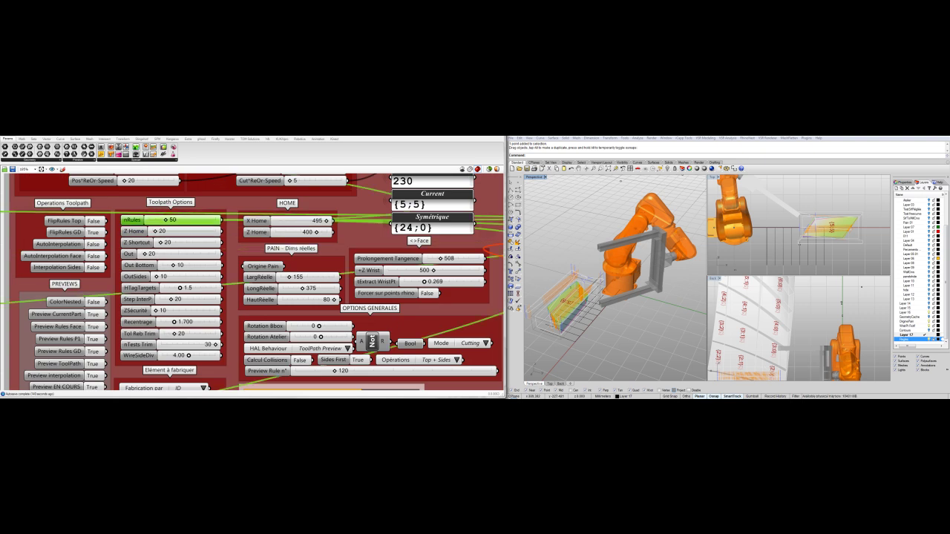
right_drag(574, 285, 622, 319)
scroll(618, 311, up, 8)
scroll(622, 323, down, 6)
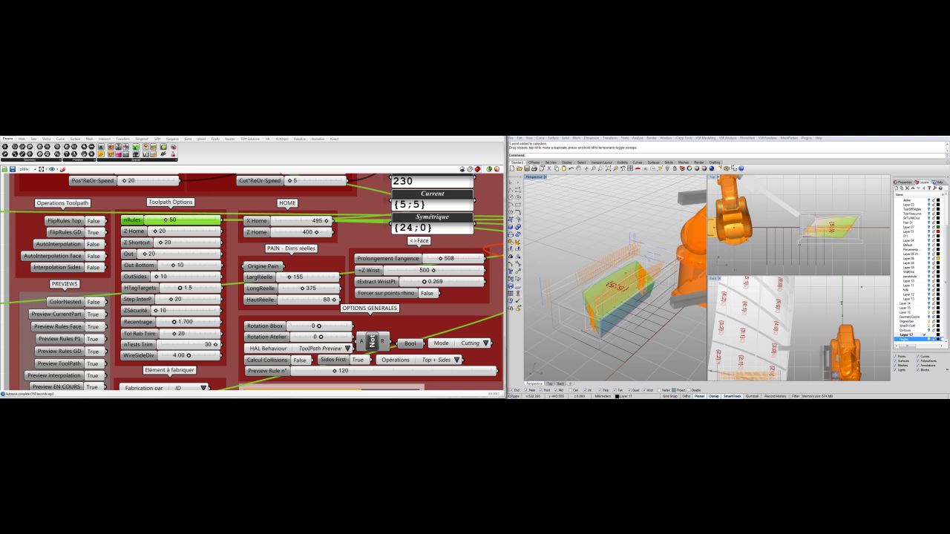
click(134, 231)
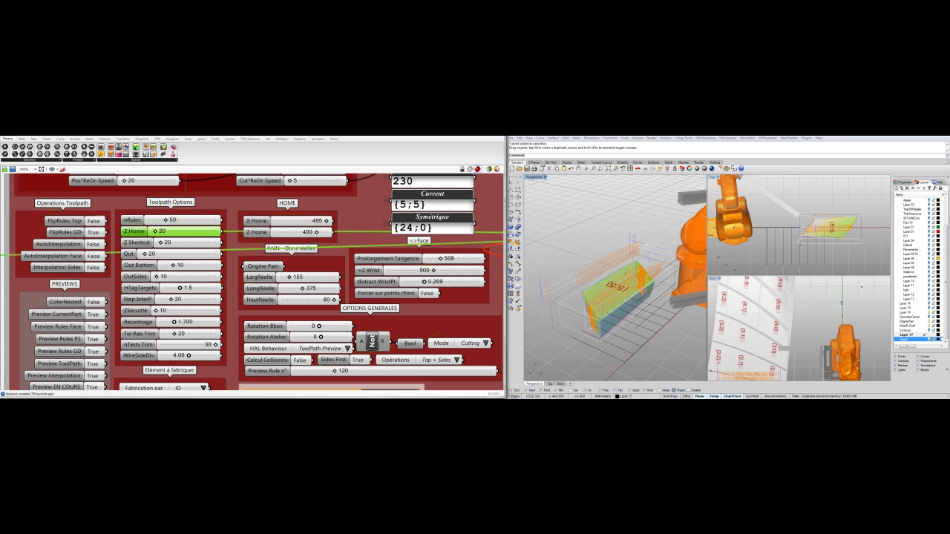
right_drag(135, 232, 133, 217)
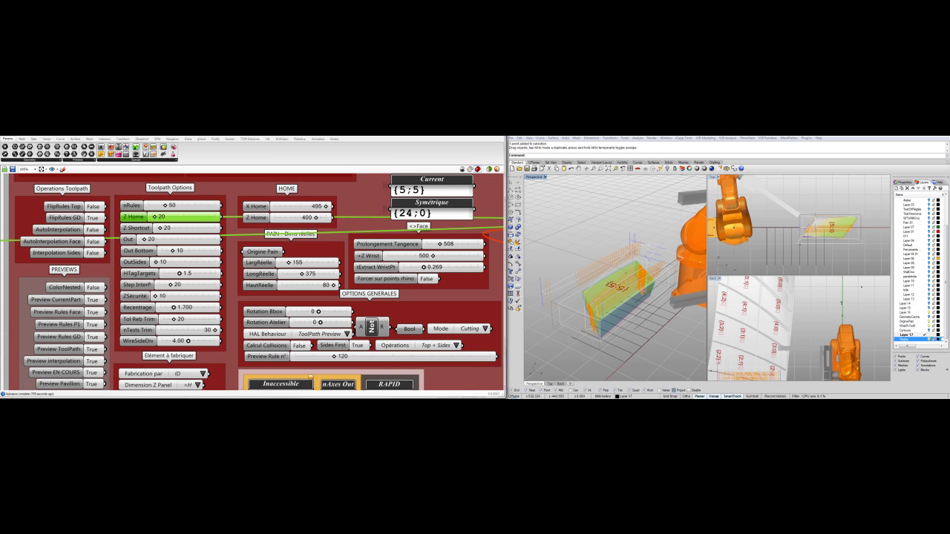
scroll(133, 217, down, 1)
scroll(134, 216, up, 1)
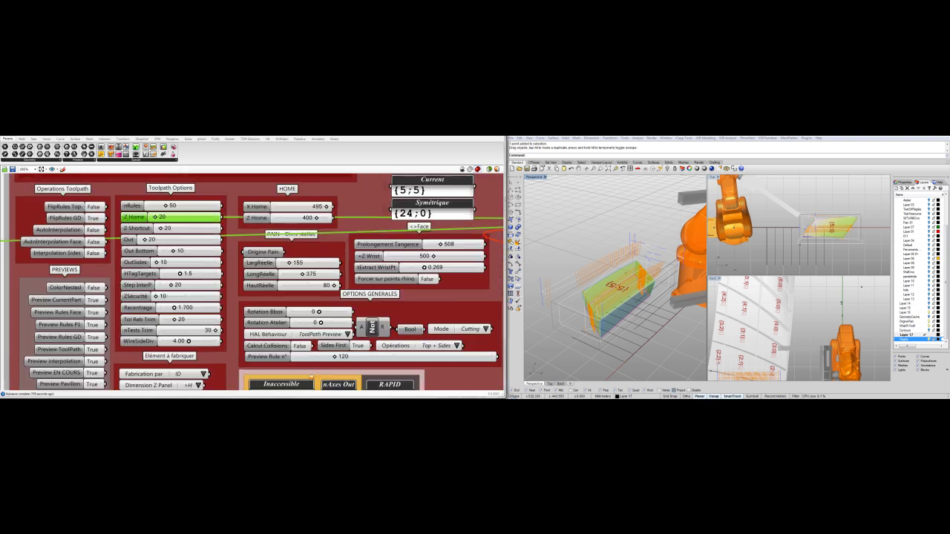
right_drag(610, 320, 569, 275)
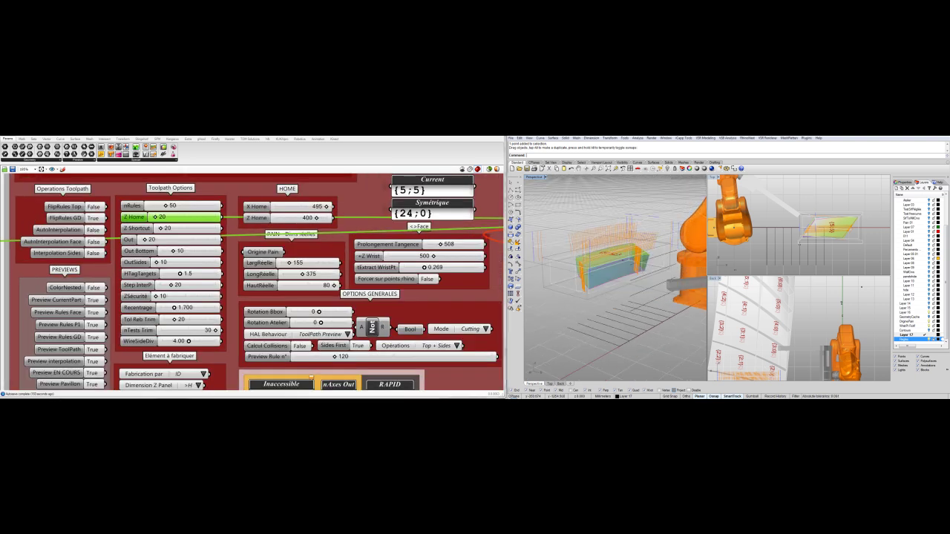
drag(155, 217, 168, 216)
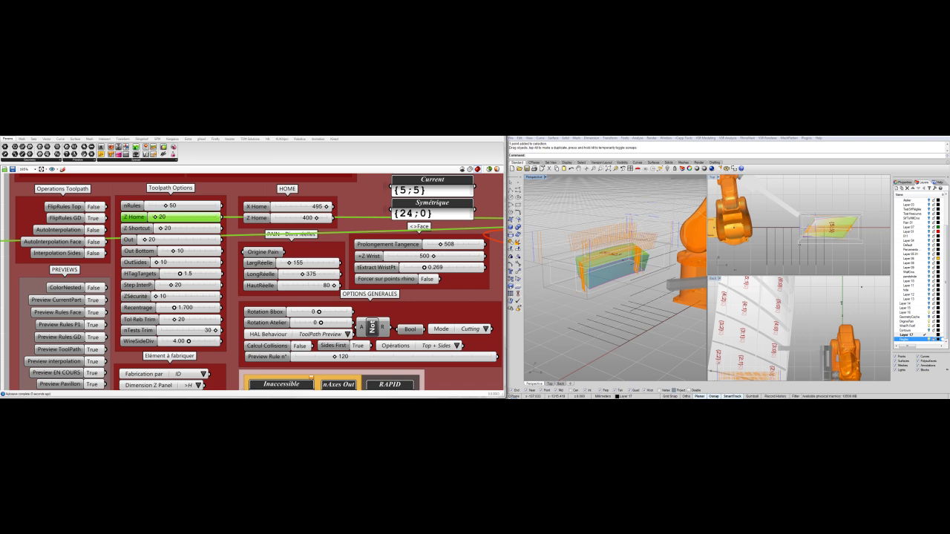
- Try the Out toolpath option at 50 and return it to 20
double_click(175, 240)
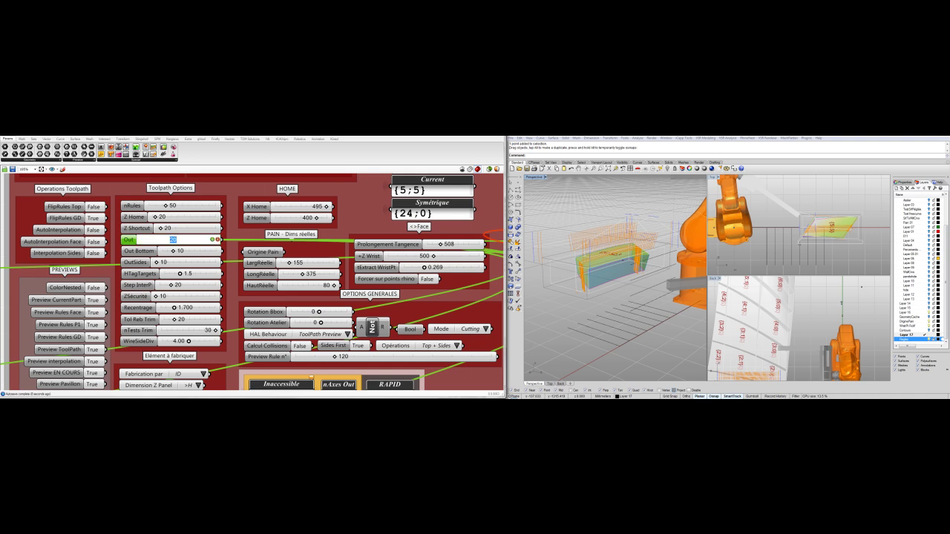
text(50)
key(Return)
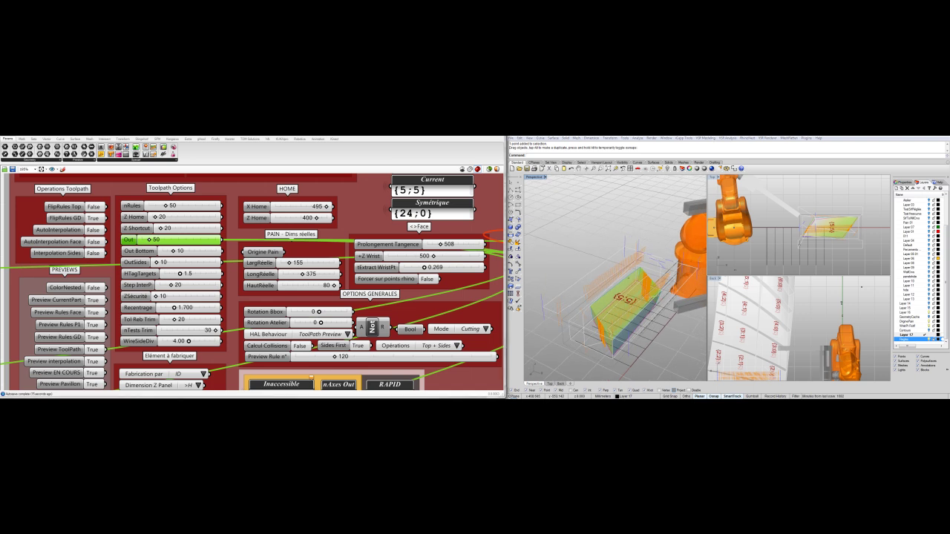
double_click(173, 240)
text(20)
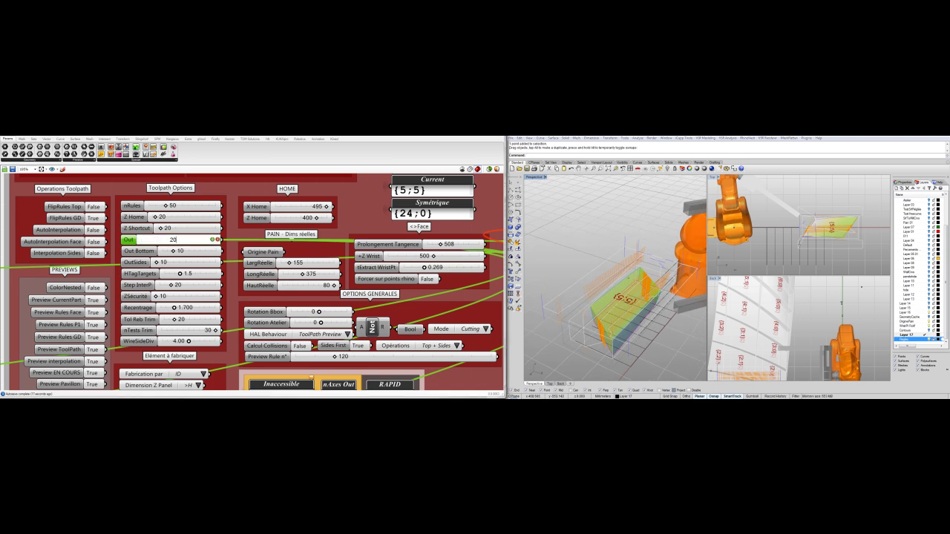
key(Return)
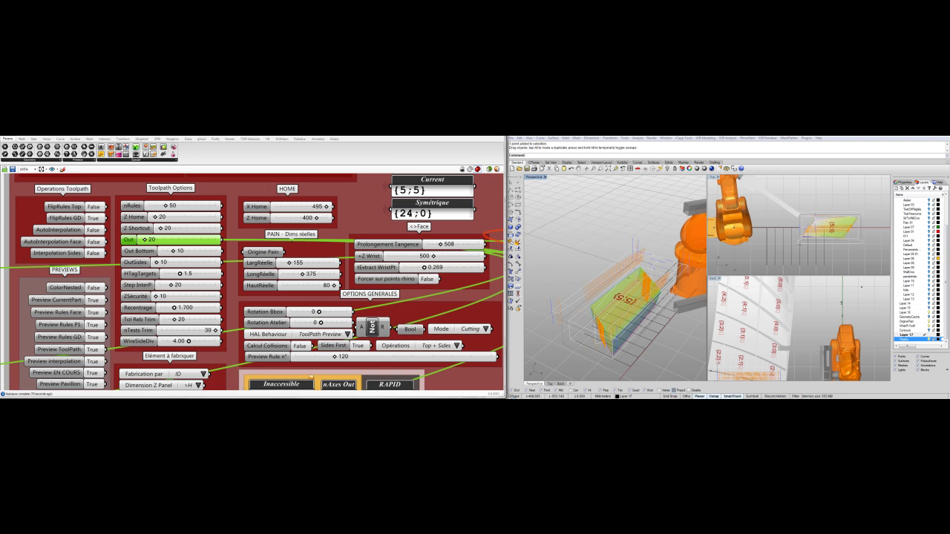
- Set the Out Bottom toolpath option to 50 and inspect the side cutting rules below the foam block up close
click(141, 251)
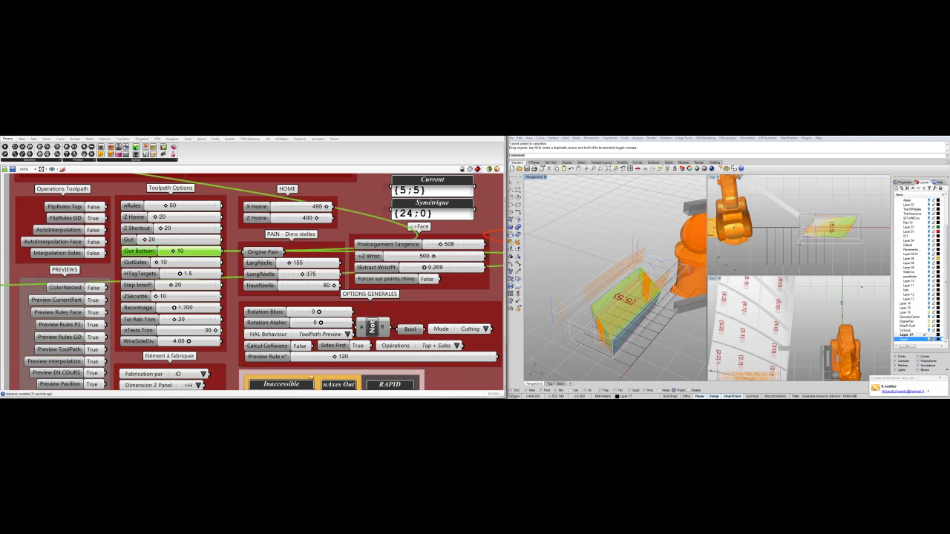
double_click(184, 251)
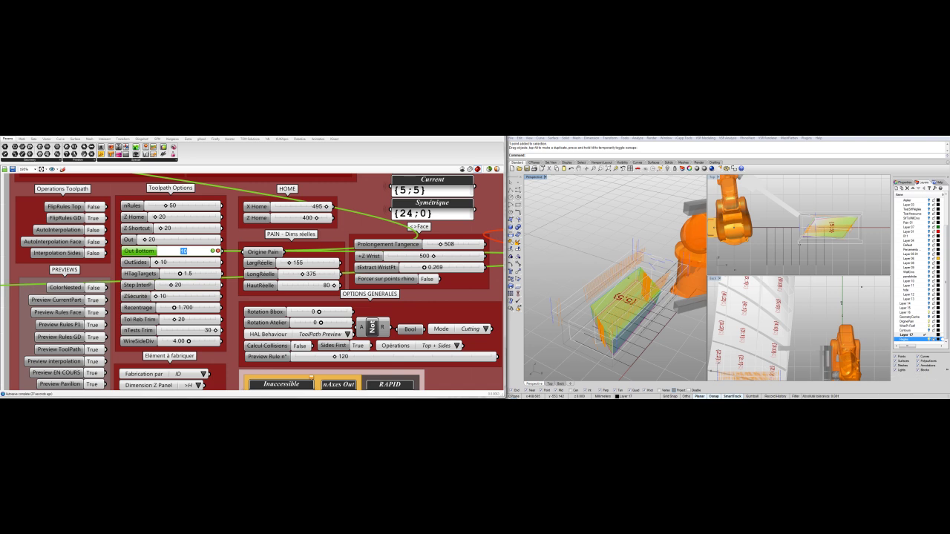
text(50)
key(Return)
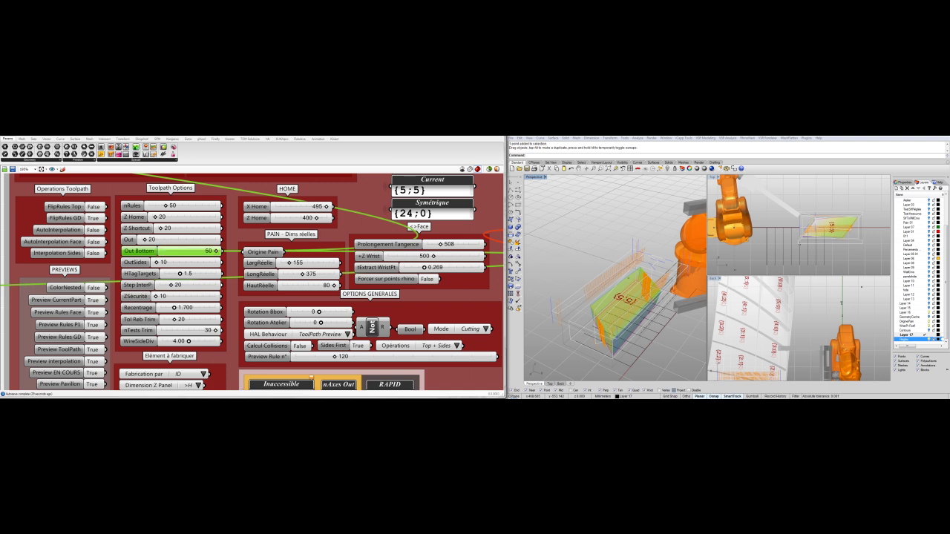
right_drag(631, 312, 668, 301)
scroll(600, 286, up, 5)
scroll(600, 286, down, 3)
right_drag(594, 294, 670, 285)
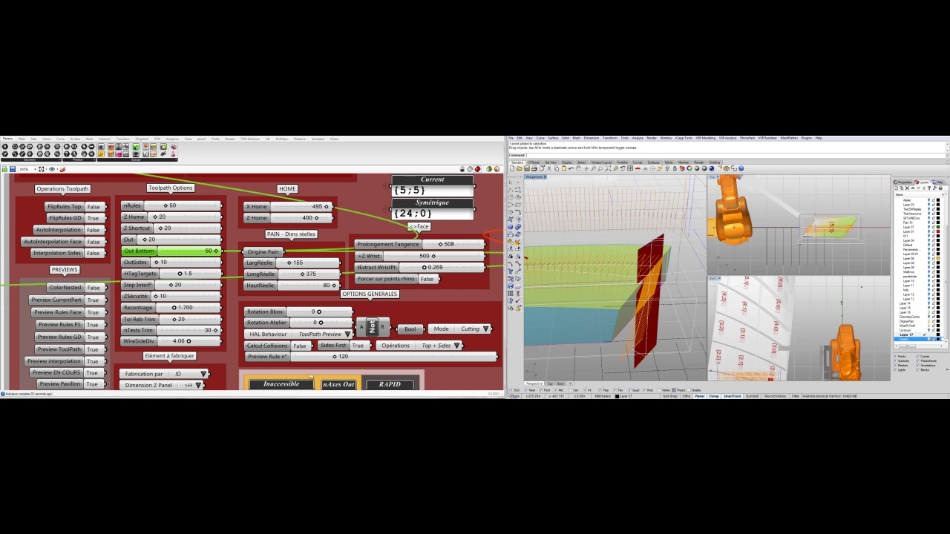
- Set the Out toolpath option to 30 and Out Bottom to 10
double_click(172, 239)
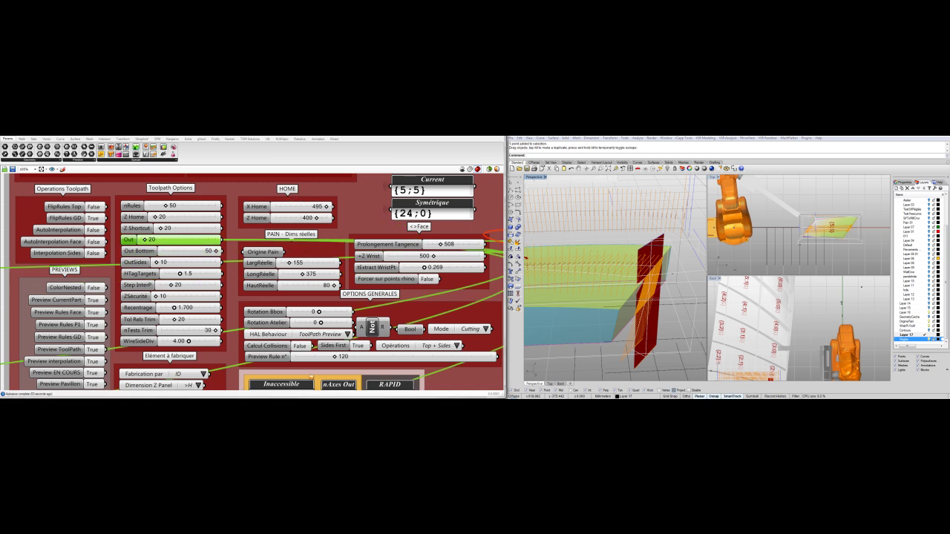
text(30)
key(Return)
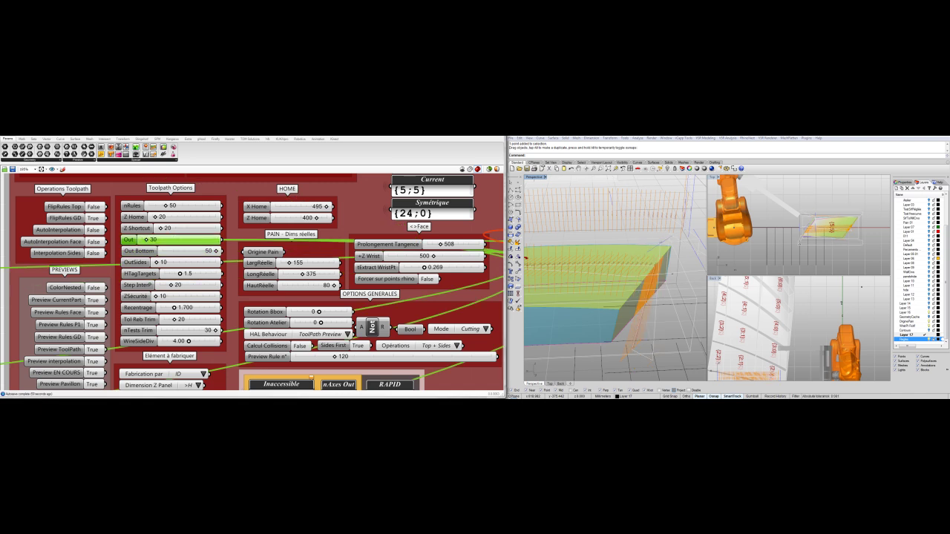
click(173, 263)
click(176, 251)
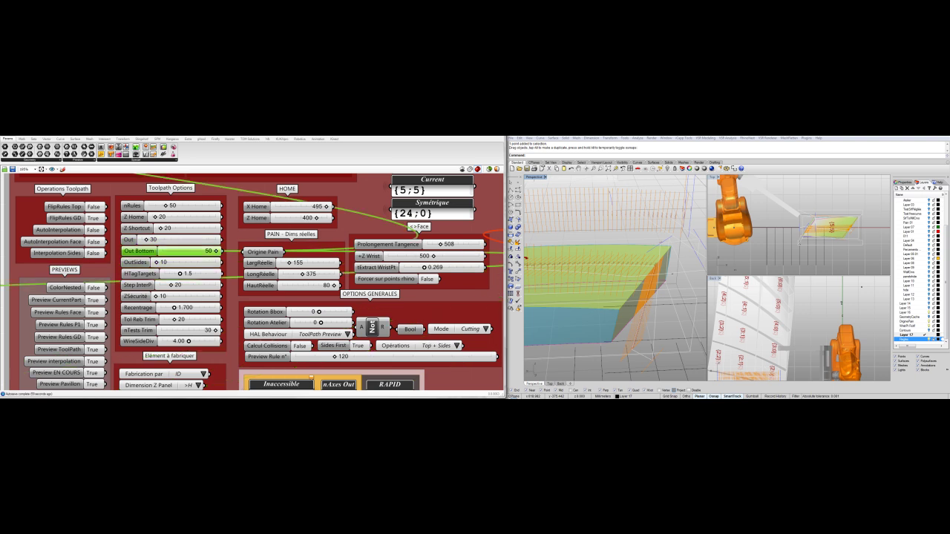
double_click(175, 250)
text(10)
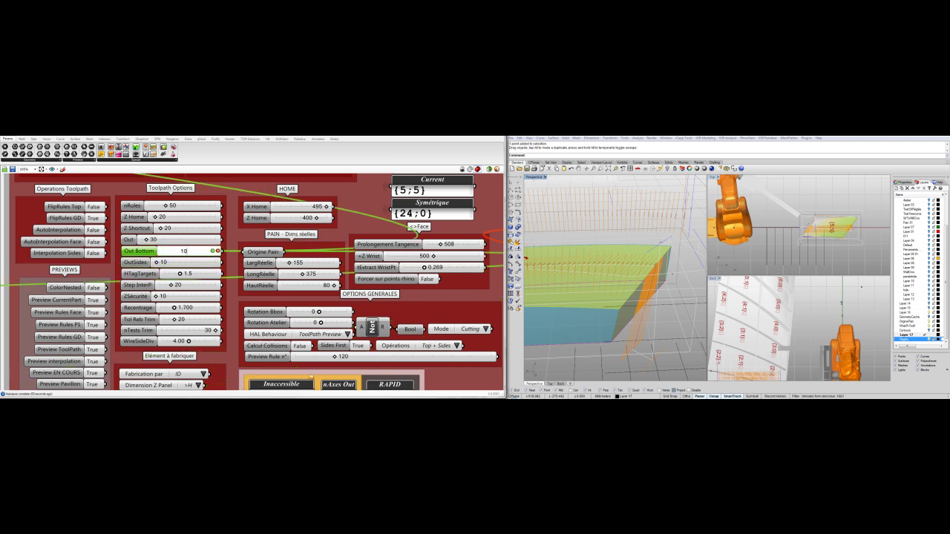
key(Return)
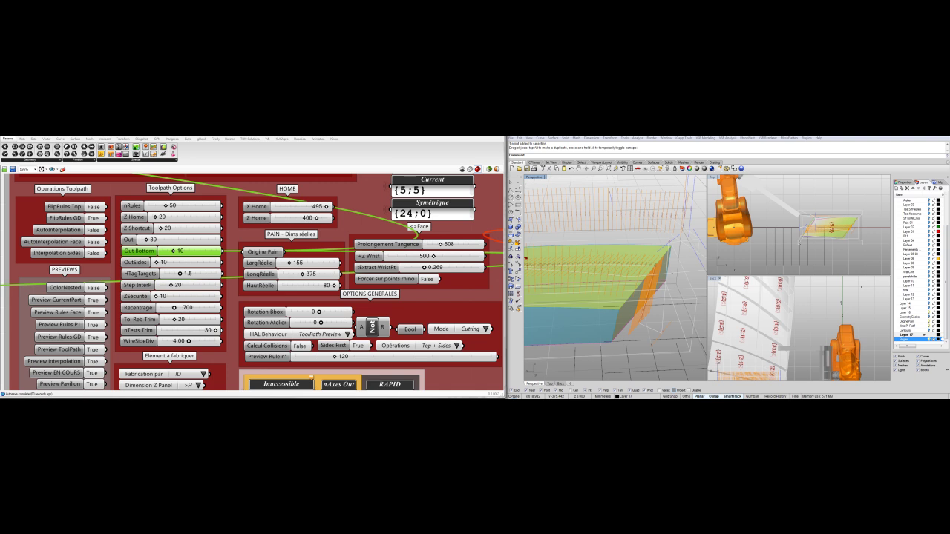
- Examine the OutSides, HTagTargets, Step InterP, ZSécurité and Recentrage options against the toolpath and wire frame around the panel
click(172, 262)
click(172, 274)
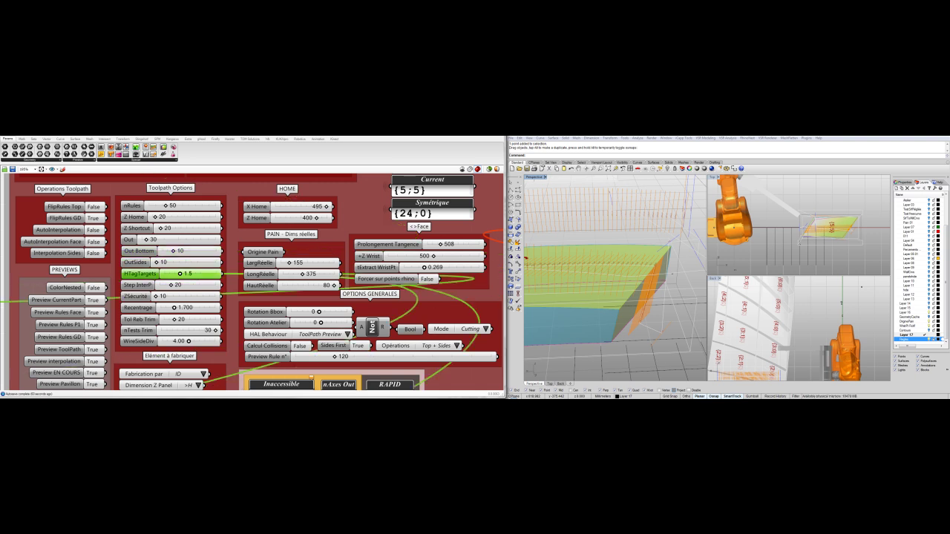
click(172, 285)
click(138, 297)
right_drag(631, 278, 605, 312)
scroll(675, 306, down, 8)
scroll(603, 313, up, 4)
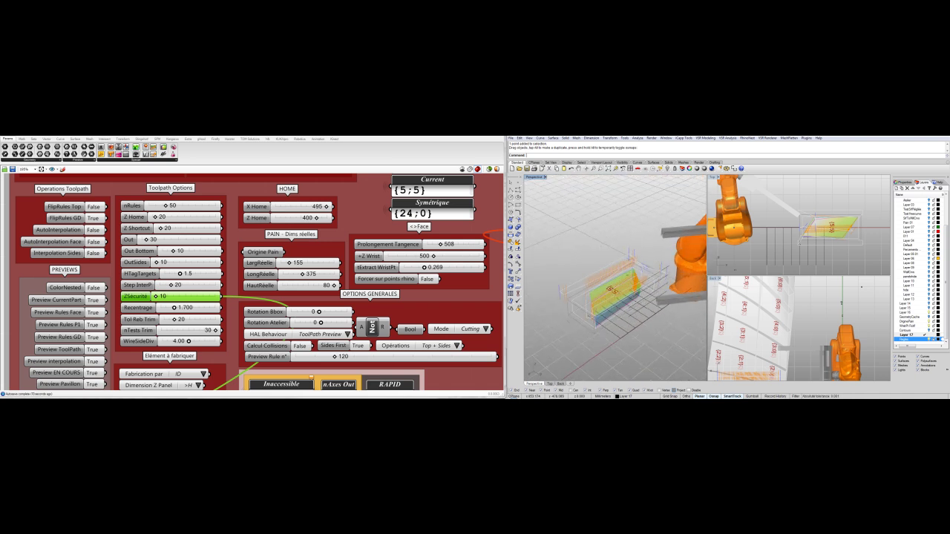
click(138, 308)
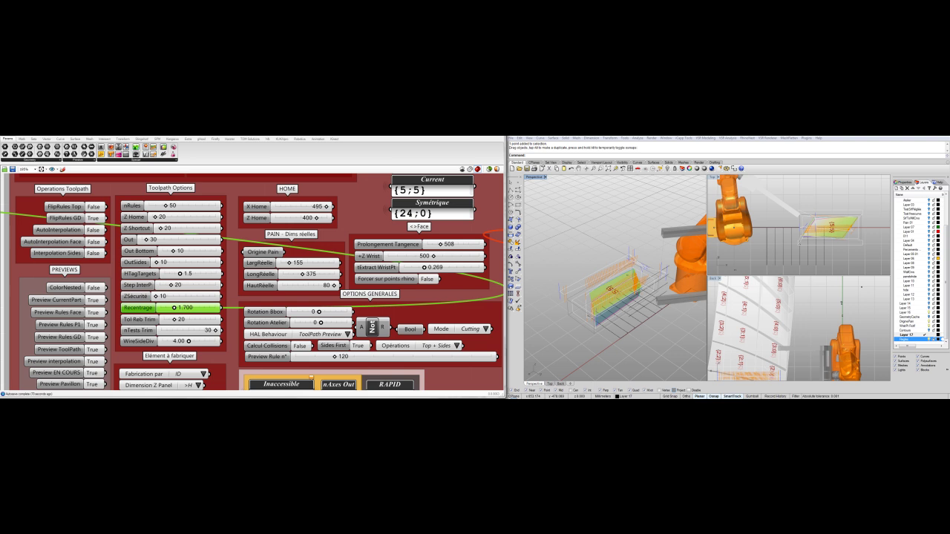
right_drag(593, 312, 610, 278)
scroll(657, 297, up, 3)
scroll(610, 278, up, 4)
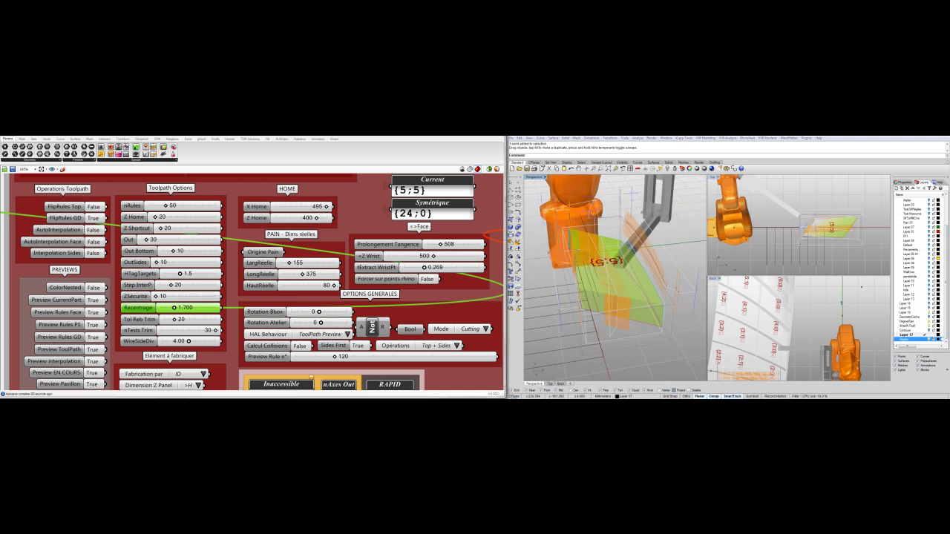
- Highlight the toolpath input components in the definition and inspect their geometry on panel (5;5) up close
scroll(361, 278, down, 10)
scroll(297, 282, up, 6)
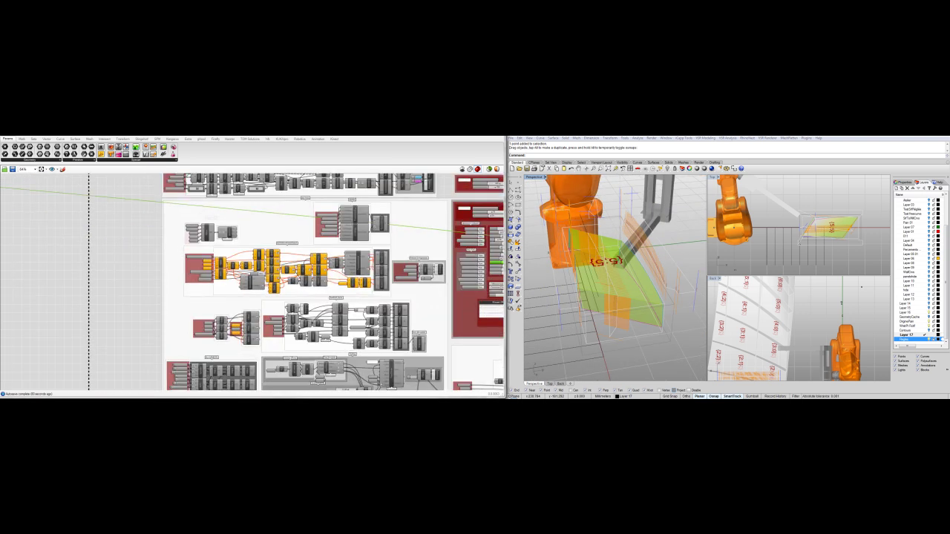
click(215, 364)
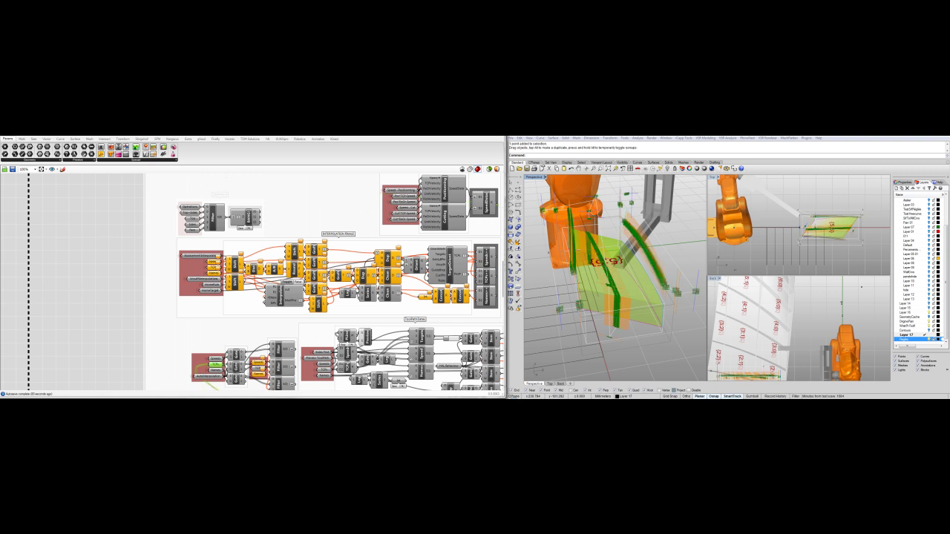
click(252, 332)
right_drag(416, 311, 107, 328)
right_drag(630, 291, 671, 323)
scroll(622, 284, up, 5)
right_drag(622, 285, 588, 274)
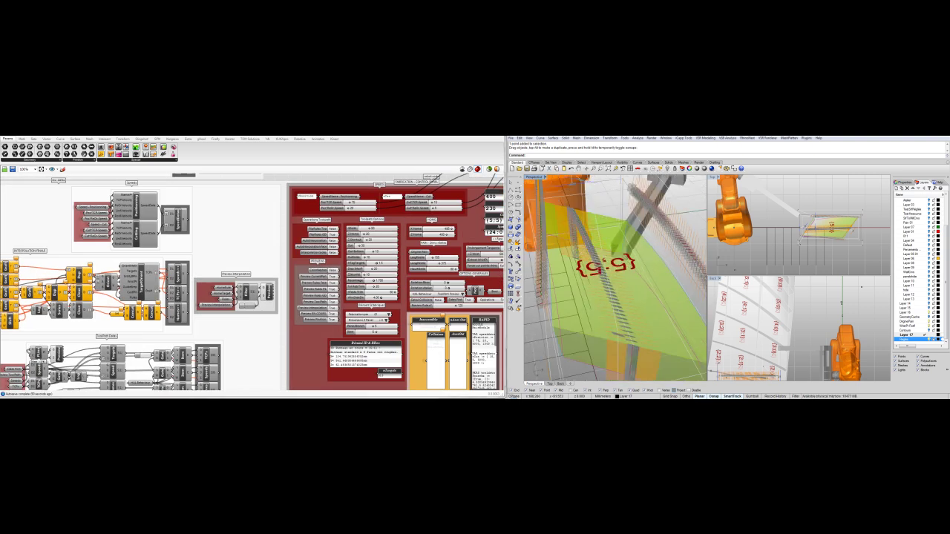
- Set Preview Rule n° to 230 and view the robot's pose with the wire frame around the panel
right_drag(416, 312, 279, 295)
scroll(335, 280, up, 3)
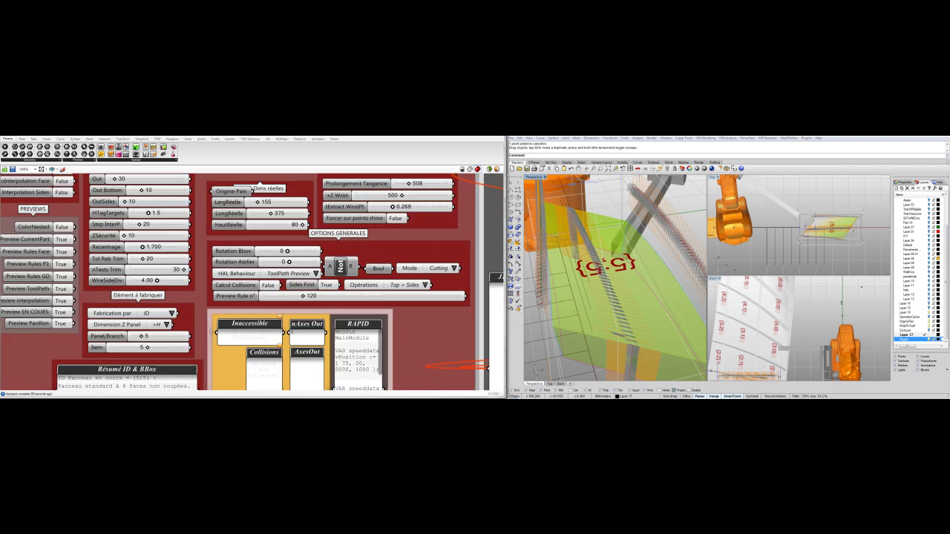
drag(303, 297, 324, 296)
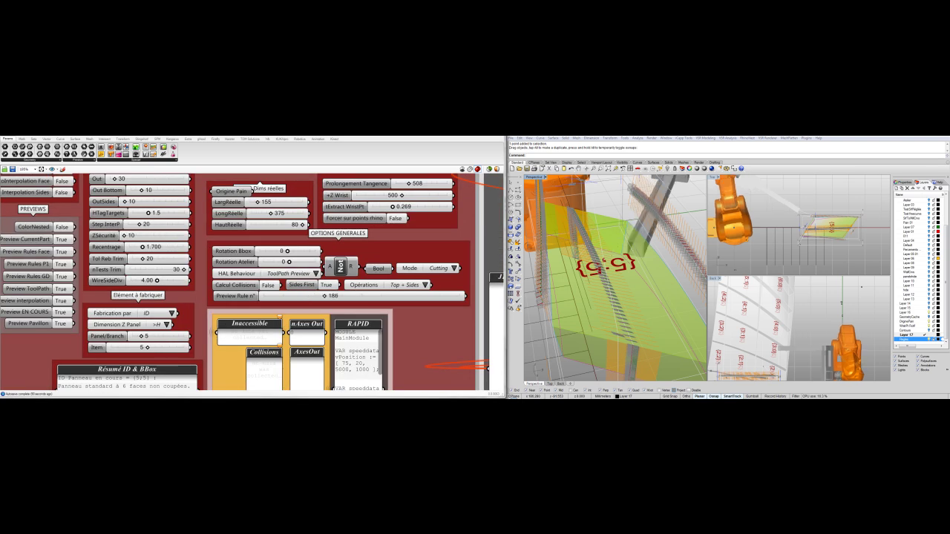
mouse_move(616, 278)
right_down()
mouse_move(646, 279)
mouse_move(657, 256)
mouse_move(665, 278)
mouse_move(610, 269)
right_up()
scroll(616, 286, down, 6)
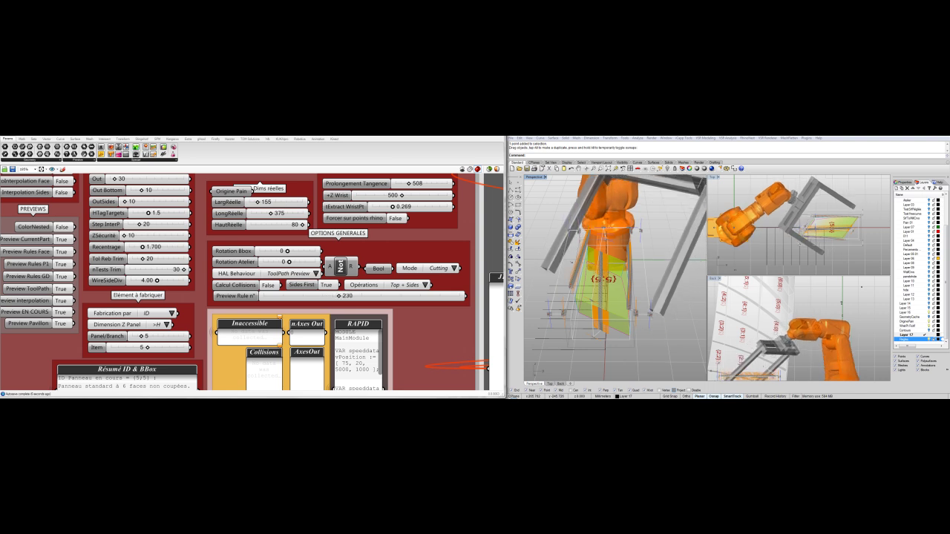
- Preview the robot at rule 234 with Recentrage at 10, and reduce Recentrage to 1.525
scroll(618, 286, down, 3)
right_drag(618, 285, 571, 259)
scroll(608, 282, up, 3)
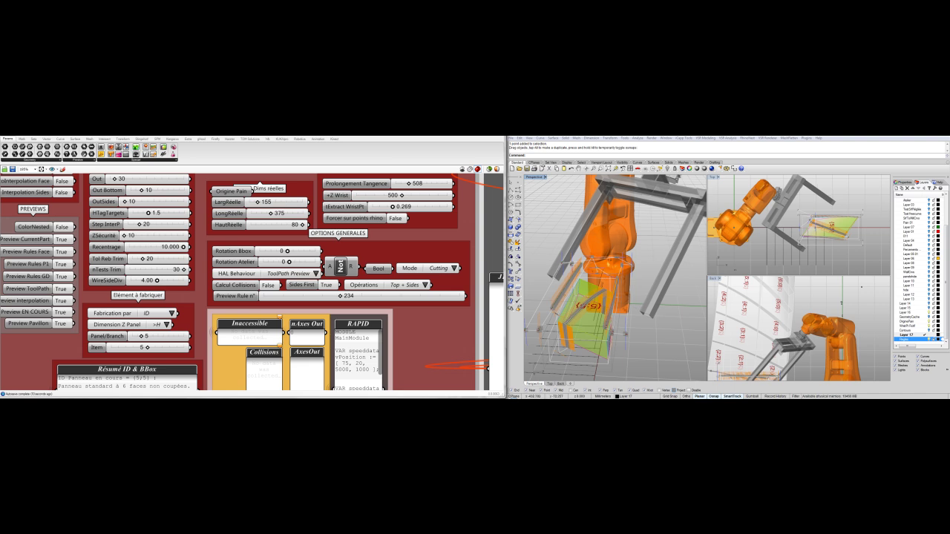
right_drag(642, 297, 590, 263)
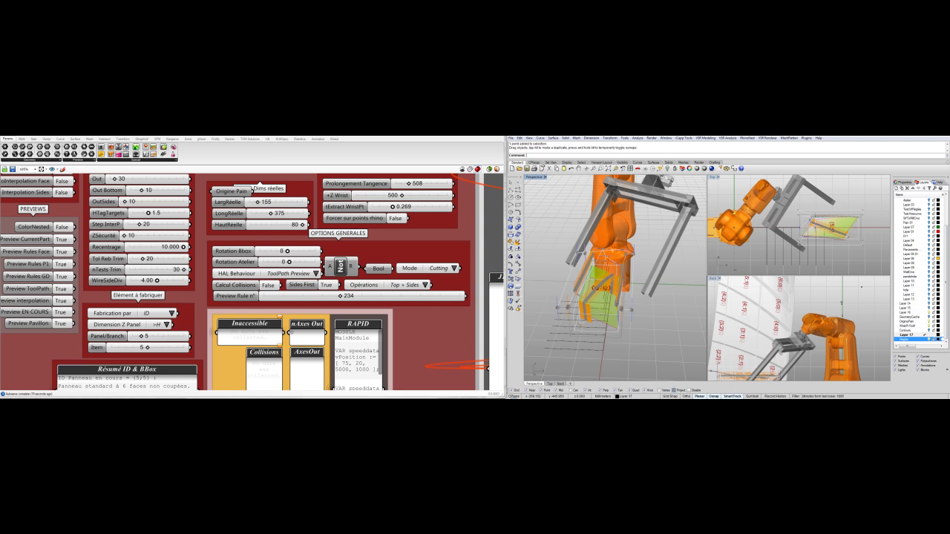
drag(184, 247, 129, 247)
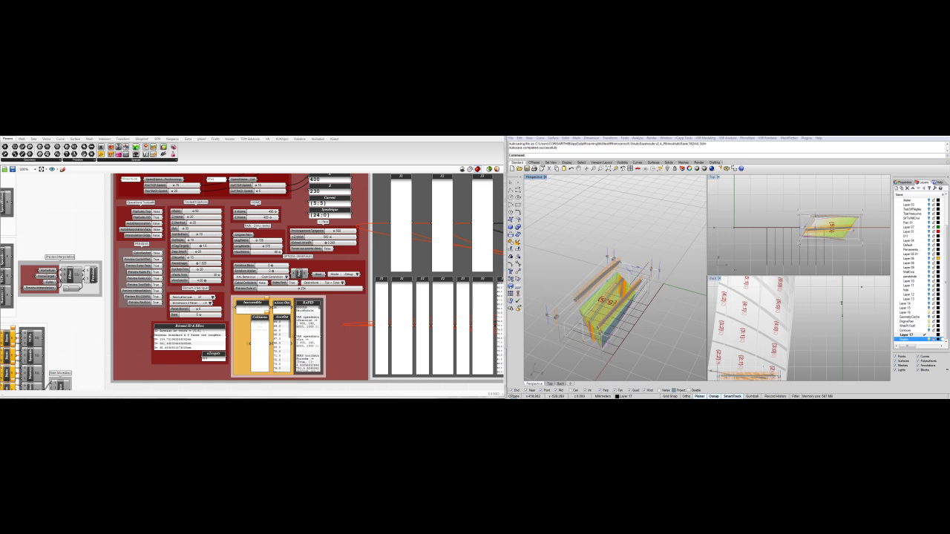
- Review the Operations choices, keep Top + Sides, and set Sides First to True
scroll(413, 282, up, 3)
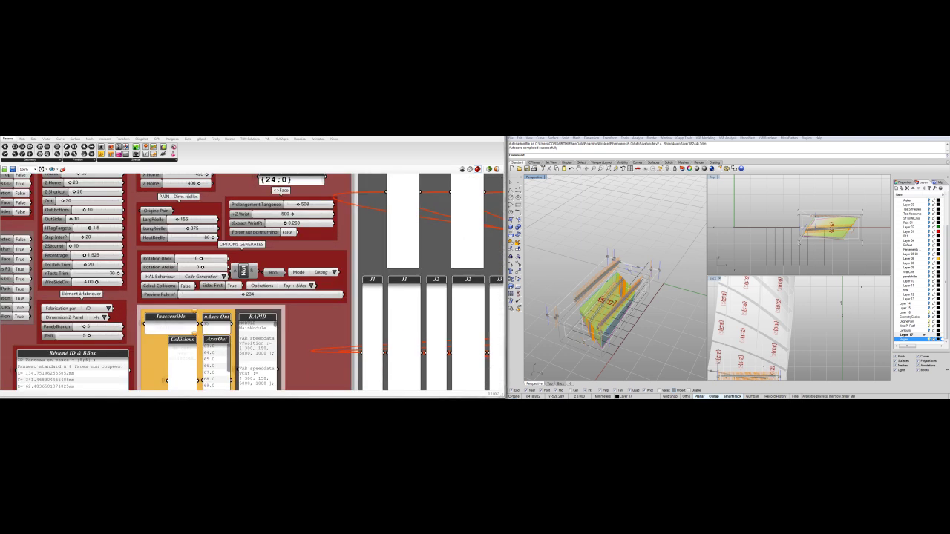
click(311, 286)
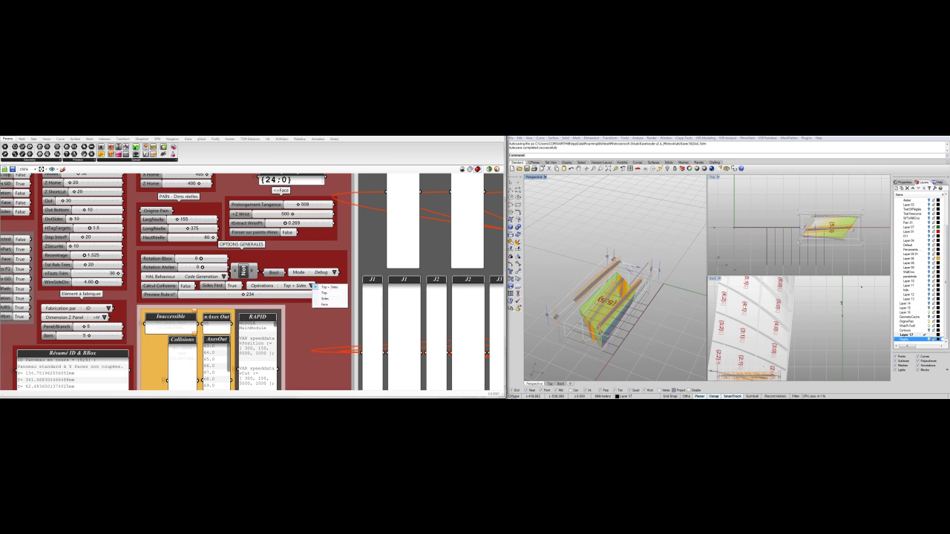
click(329, 288)
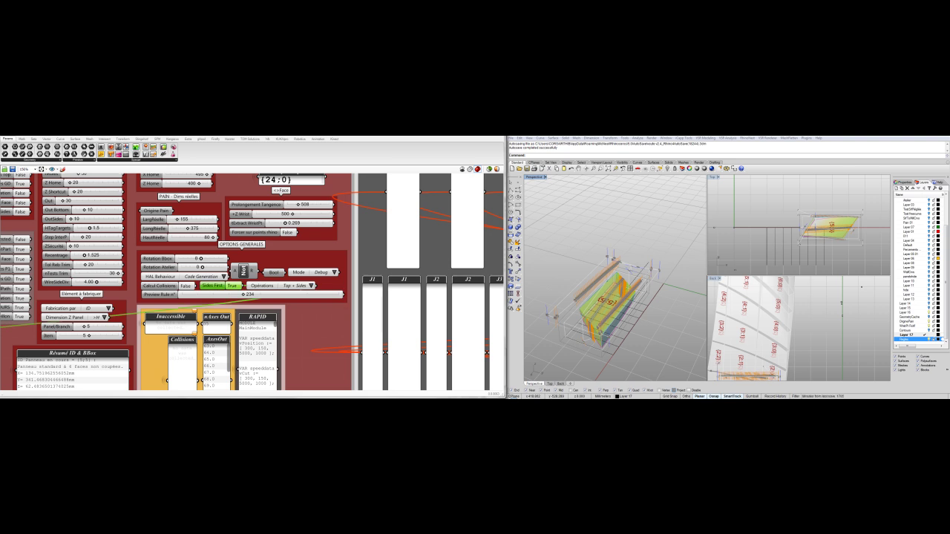
click(311, 286)
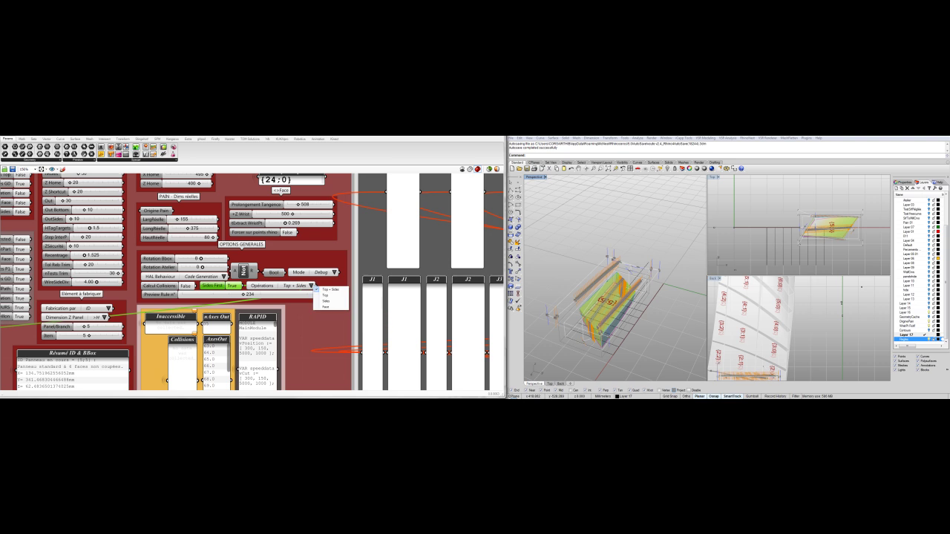
- Look at the Cutting alternative while keeping Mode on Debug, and examine the test and fabrication speed settings
click(335, 272)
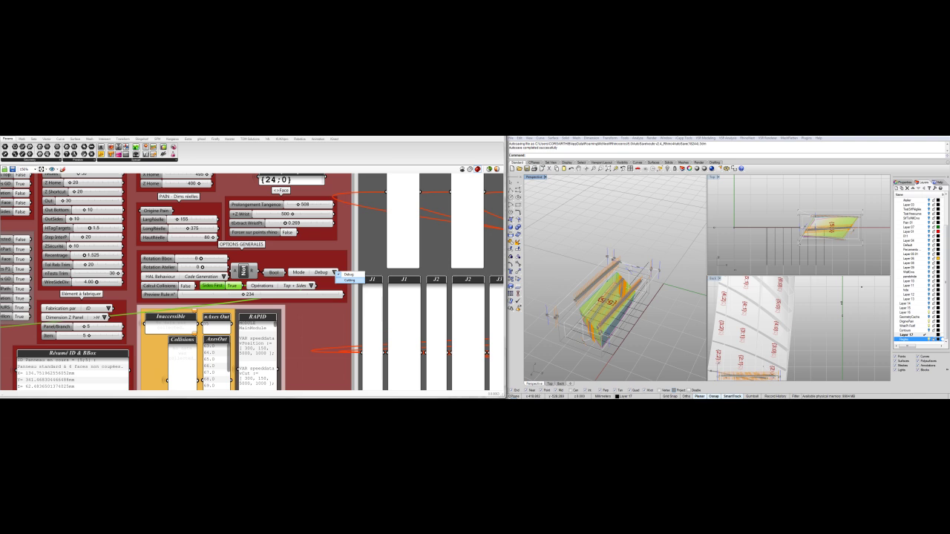
click(349, 280)
click(335, 272)
click(349, 275)
right_drag(272, 235, 297, 331)
scroll(297, 330, down, 3)
right_drag(196, 245, 238, 258)
scroll(239, 257, up, 3)
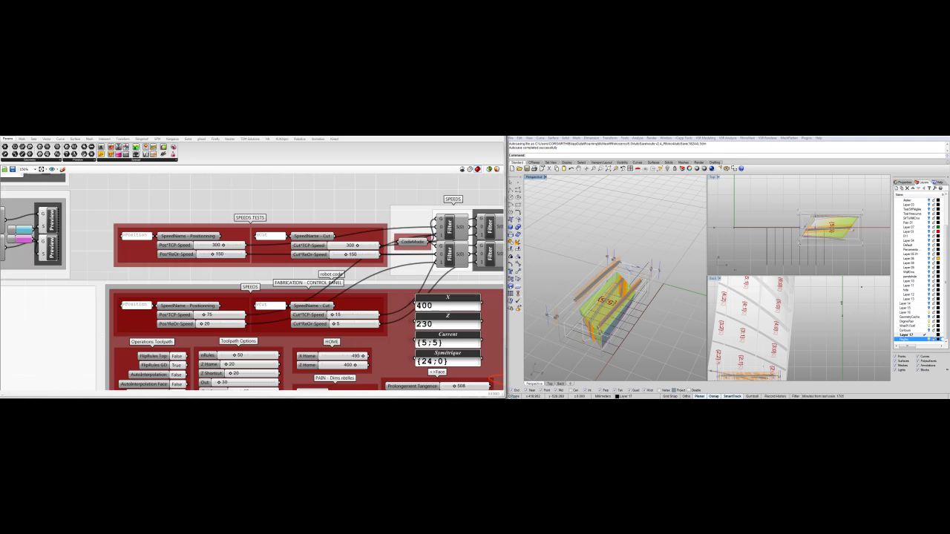
scroll(252, 282, down, 2)
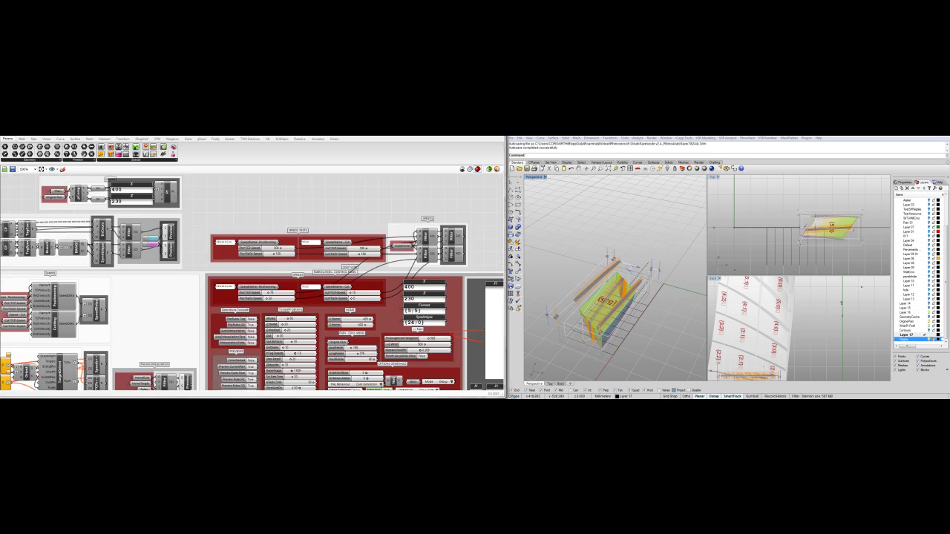
scroll(319, 312, up, 2)
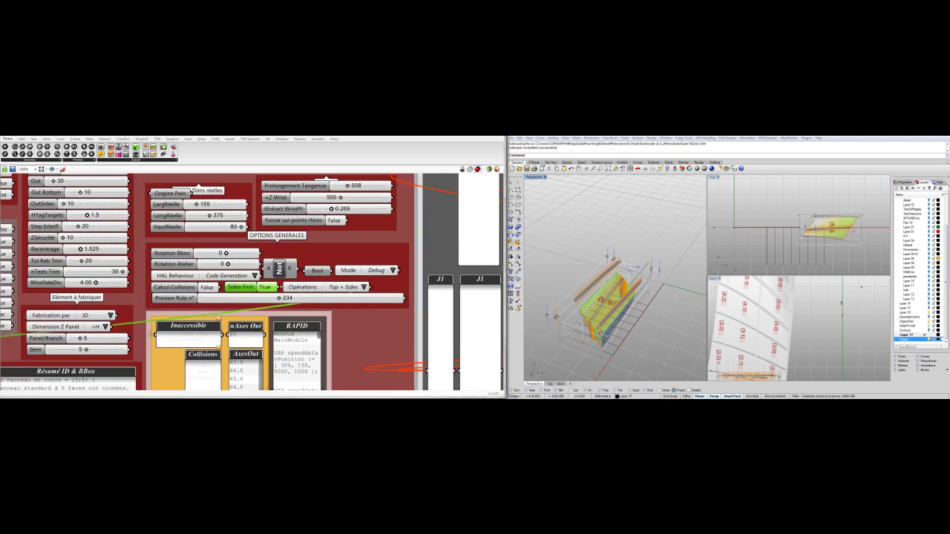
- Copy the generated RAPID code, switch to RobotStudio, and replace the entire main module code with it
right_drag(357, 334, 342, 277)
right_click(285, 282)
click(305, 387)
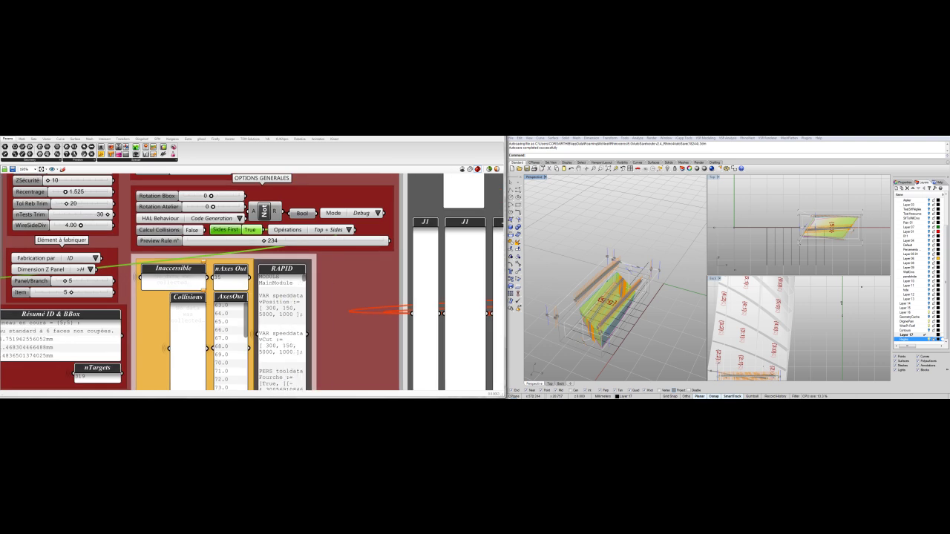
click(616, 396)
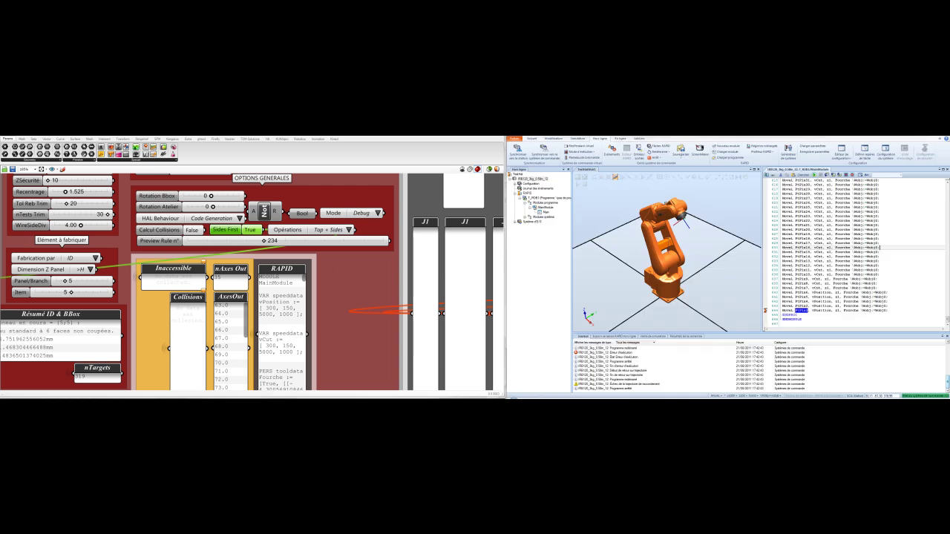
key(ctrl+a)
key(ctrl+v)
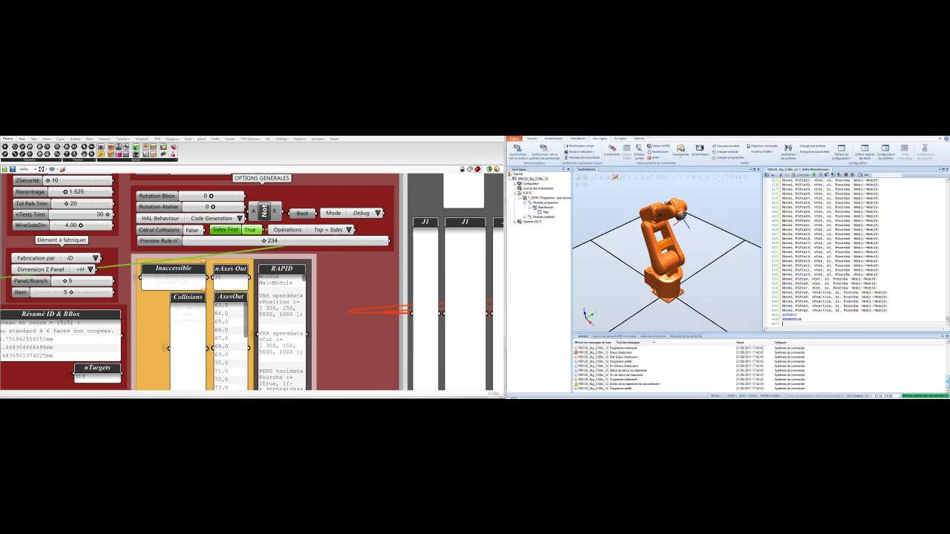
- Apply the code modifications and run the cutting program on the virtual robot to check its movements
click(814, 175)
key(Return)
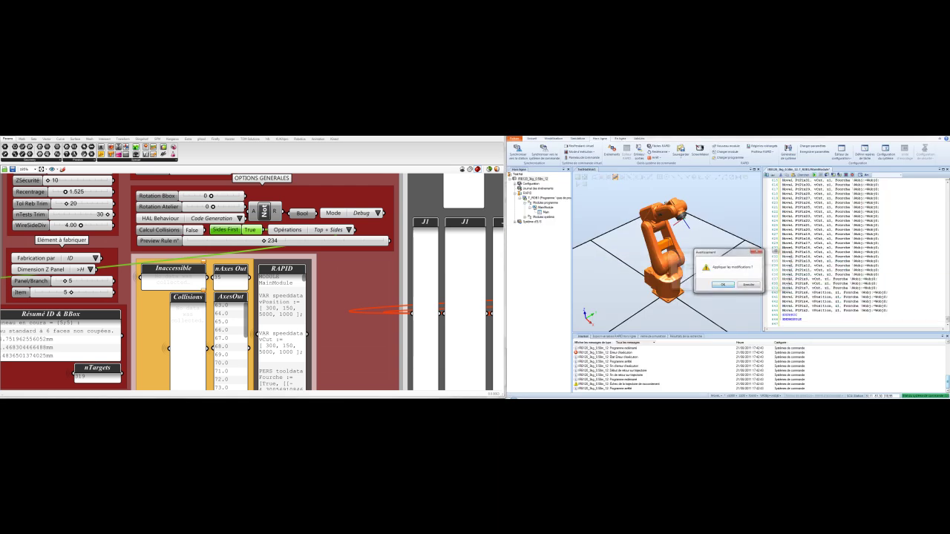
key(Return)
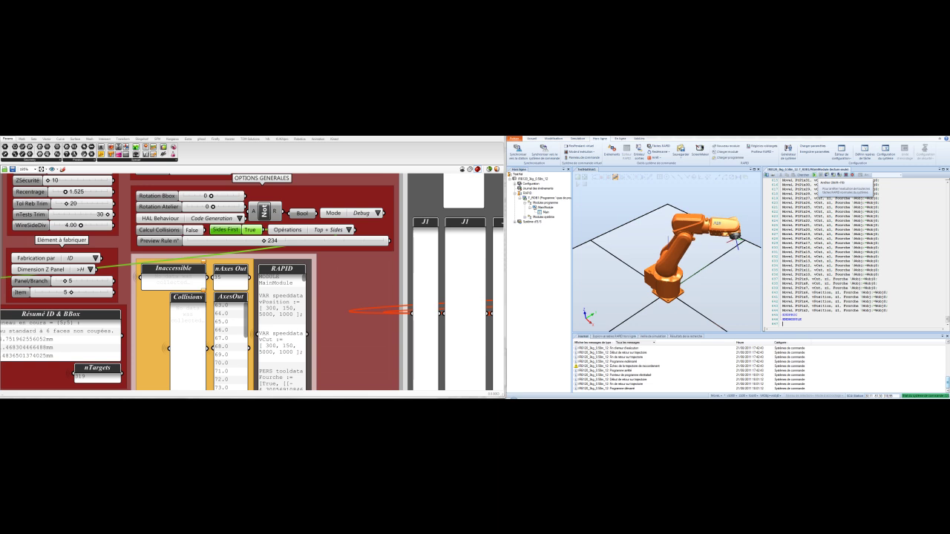
click(822, 175)
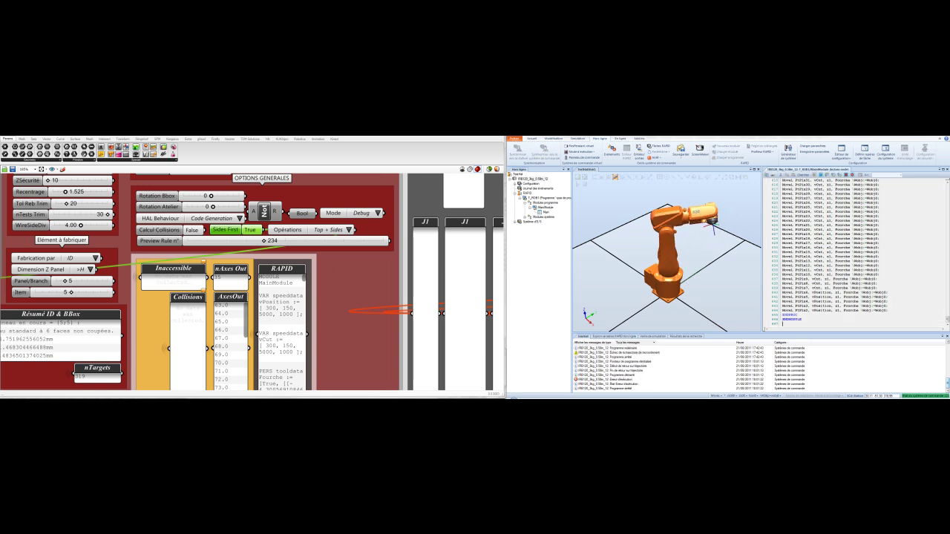
click(814, 175)
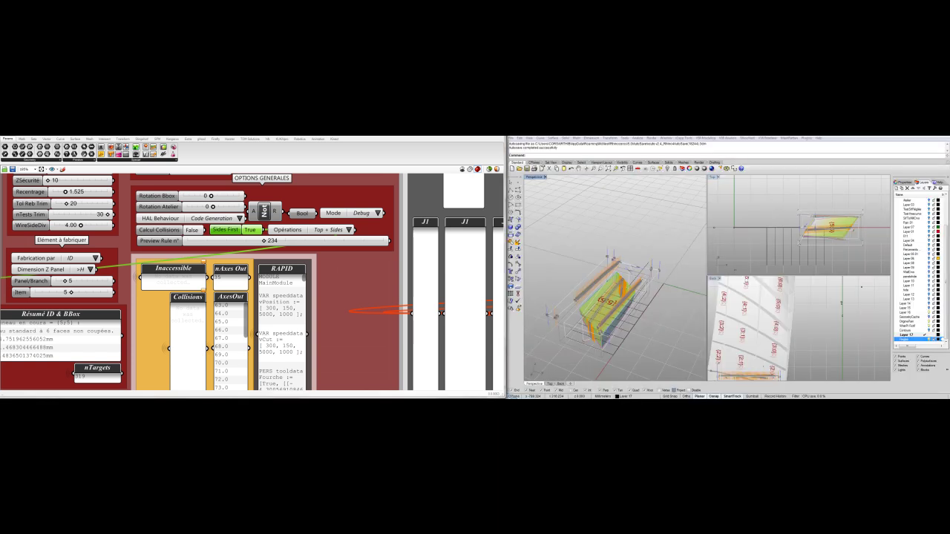
- Back in Grasshopper, set Calcul Collisions to True and inspect the collision locations around panel (5;5)
click(159, 230)
right_drag(609, 305, 653, 327)
scroll(631, 297, down, 5)
right_drag(631, 297, 643, 278)
scroll(668, 263, up, 5)
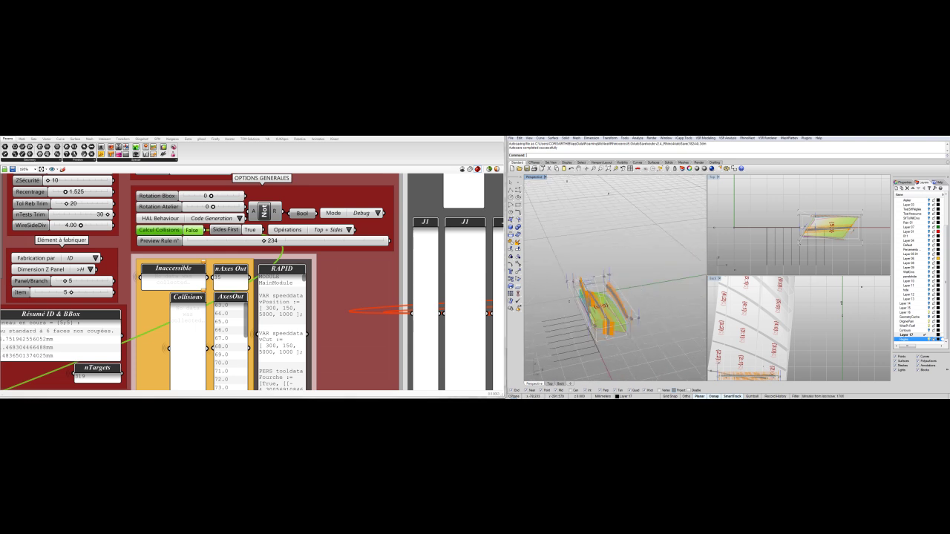
right_drag(357, 275, 367, 267)
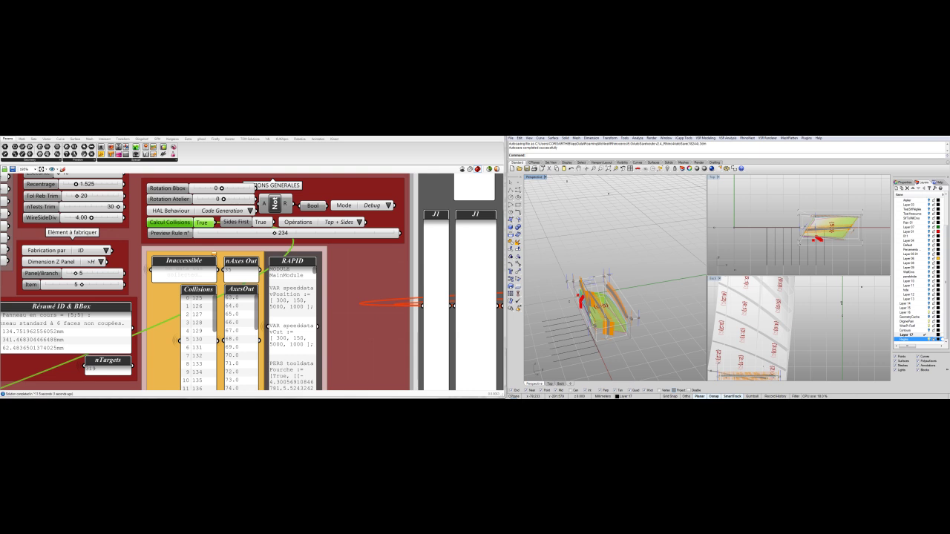
right_drag(575, 327, 623, 325)
scroll(587, 297, up, 4)
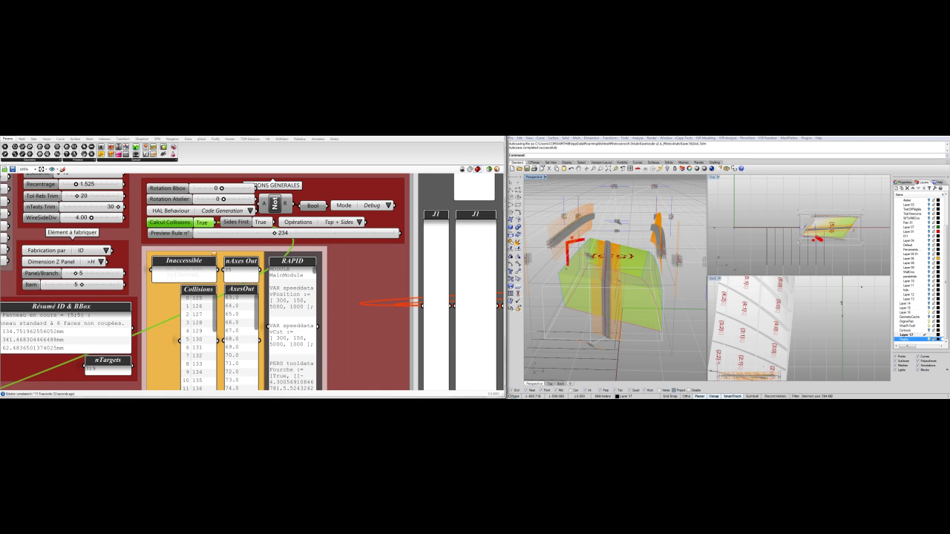
- Switch HAL Behaviour to ToolPath Preview, set Preview Rule n° to 125, and inspect the robot's pose around the panel
right_drag(356, 327, 349, 302)
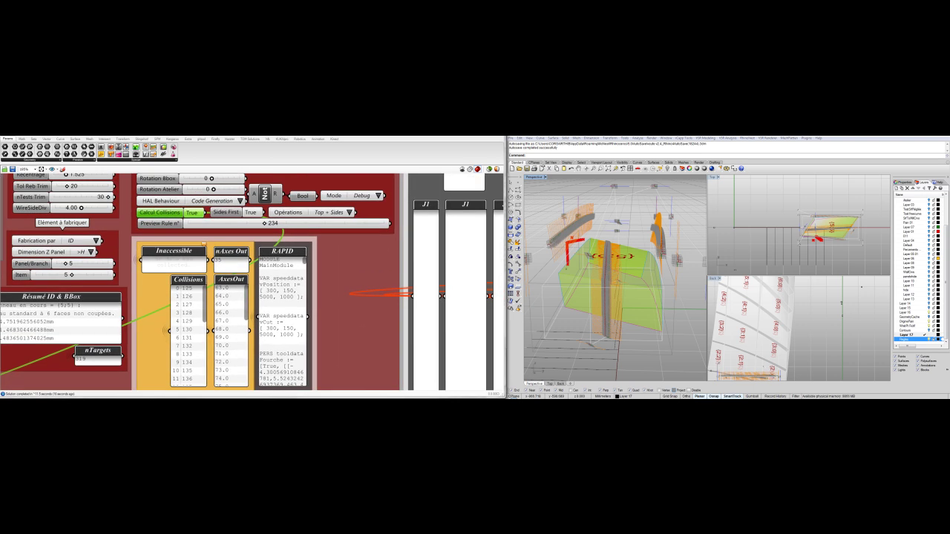
right_drag(346, 316, 345, 329)
click(239, 214)
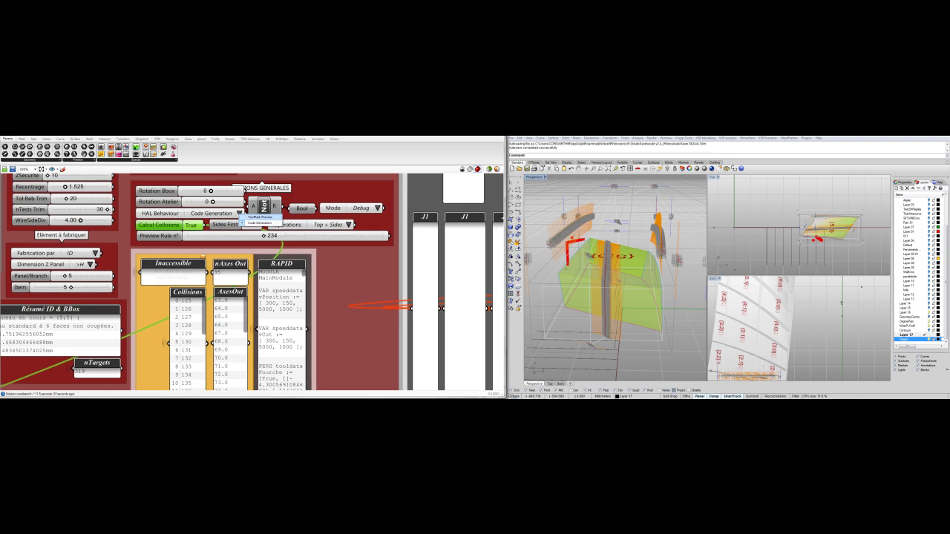
click(254, 218)
double_click(272, 236)
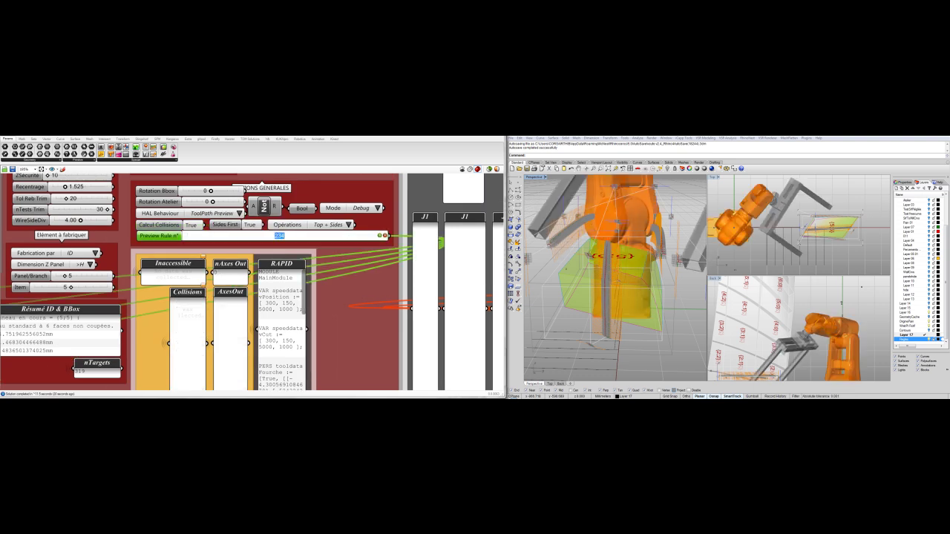
text(125)
key(Return)
right_drag(646, 286, 682, 287)
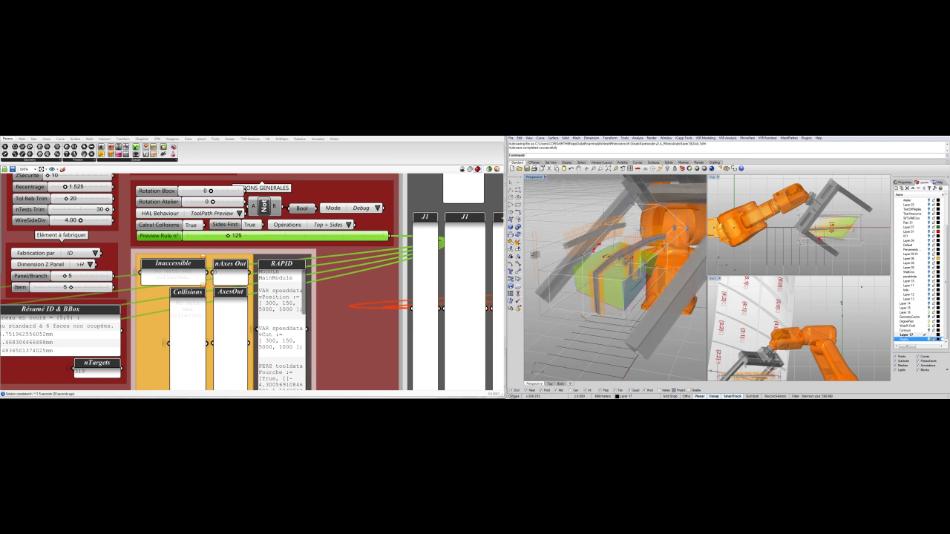
right_drag(622, 278, 668, 300)
- Set Out to 20 and Recentrage to 3.670, and inspect the wire frame's clearance around the panel
right_drag(253, 275, 337, 364)
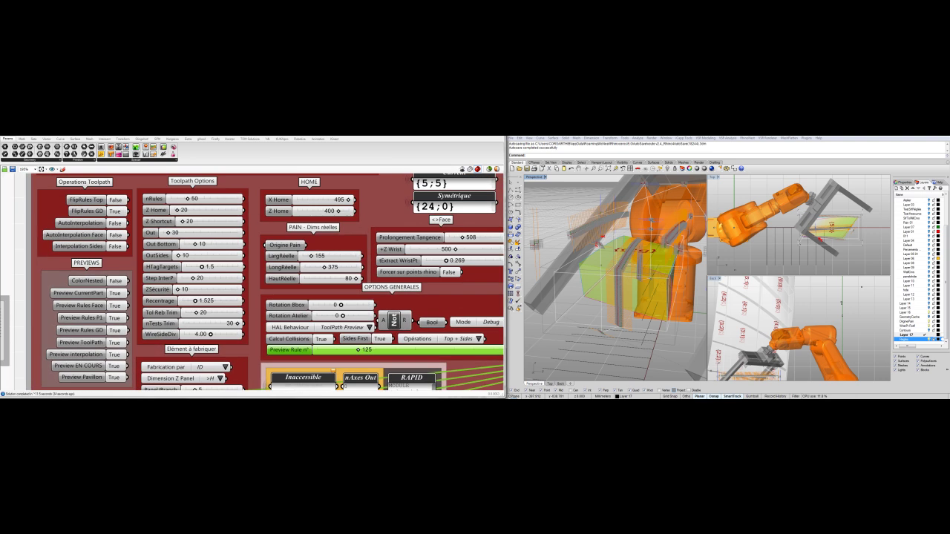
double_click(194, 233)
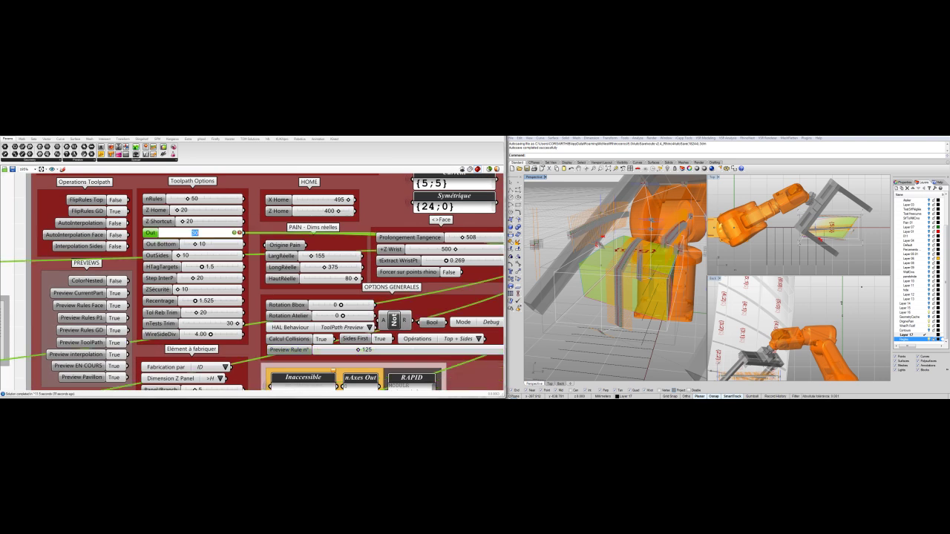
text(20)
key(Return)
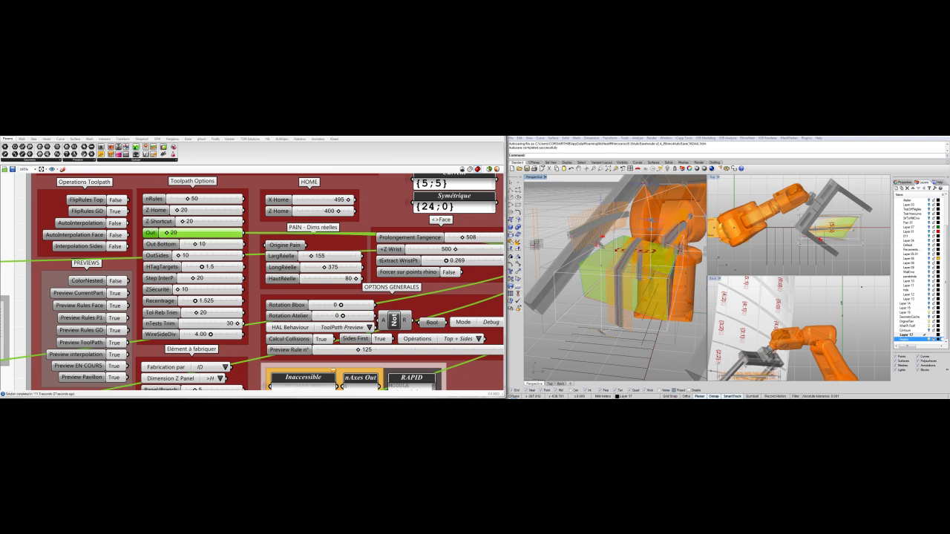
mouse_move(627, 308)
right_down()
mouse_move(672, 294)
mouse_move(650, 293)
mouse_move(615, 315)
right_up()
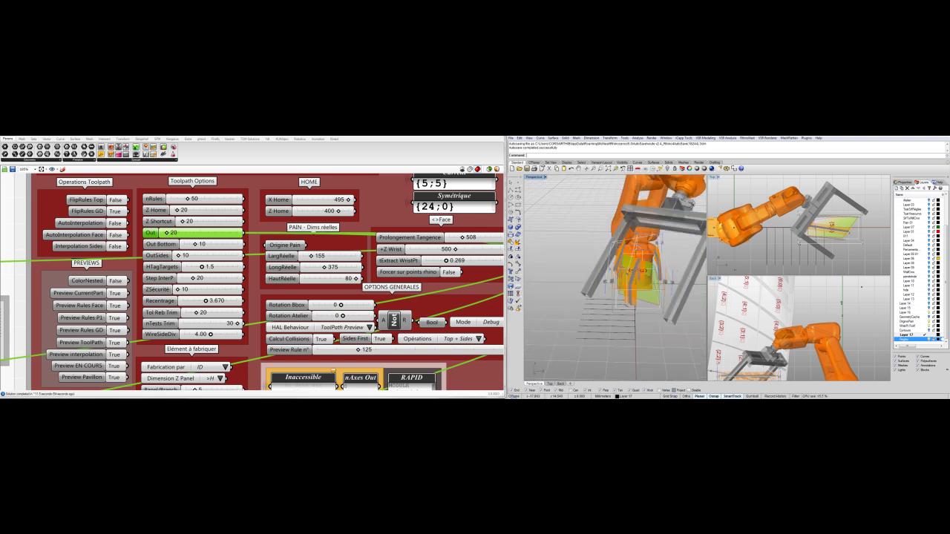
scroll(625, 280, up, 6)
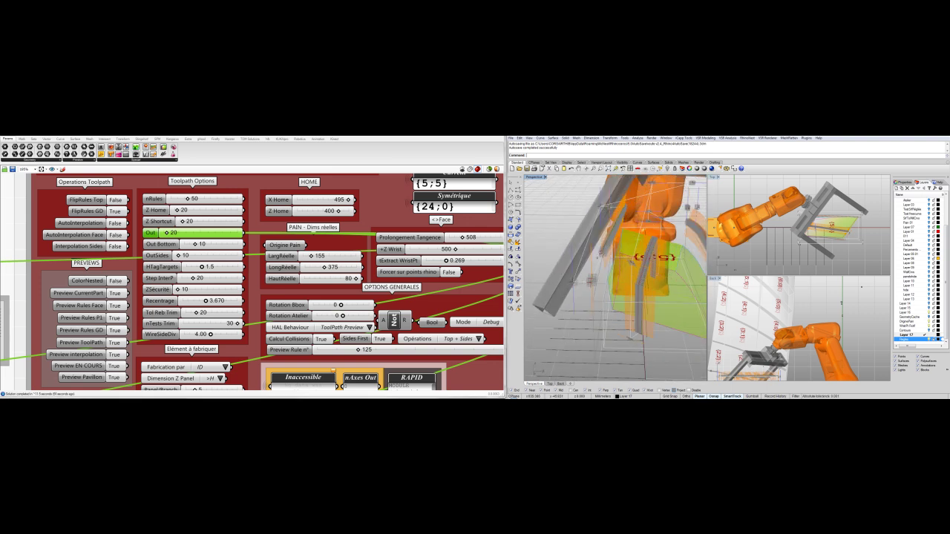
scroll(852, 225, up, 6)
right_drag(623, 297, 579, 286)
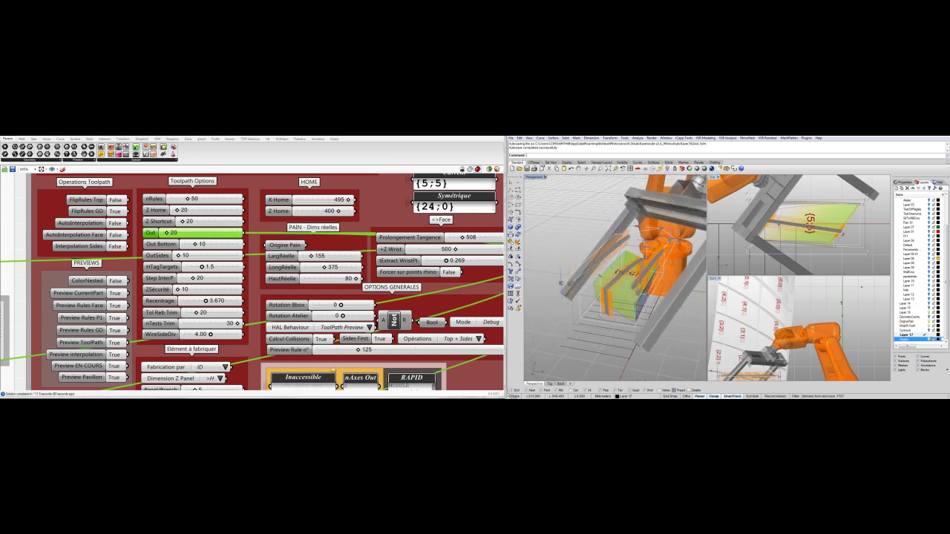
- Switch HAL Behaviour to Code Generation and examine the recalculated collisions in the list and on the panel
right_drag(334, 297, 291, 241)
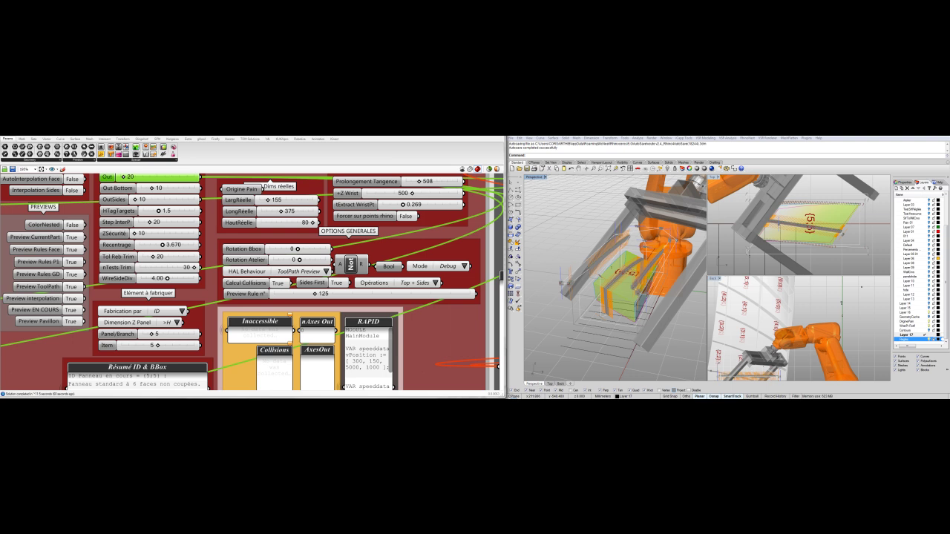
right_drag(311, 312, 268, 233)
scroll(221, 297, up, 2)
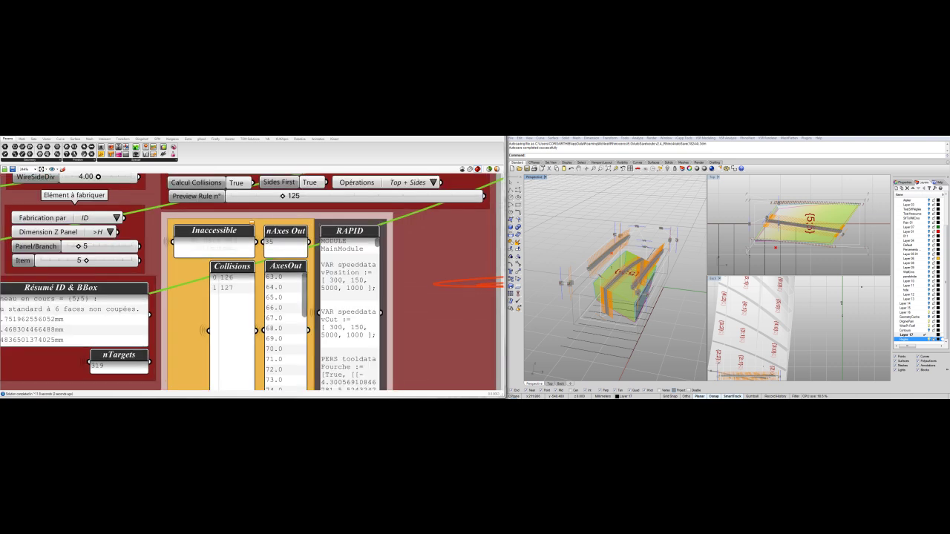
right_drag(231, 288, 227, 355)
scroll(227, 323, down, 2)
scroll(221, 361, up, 2)
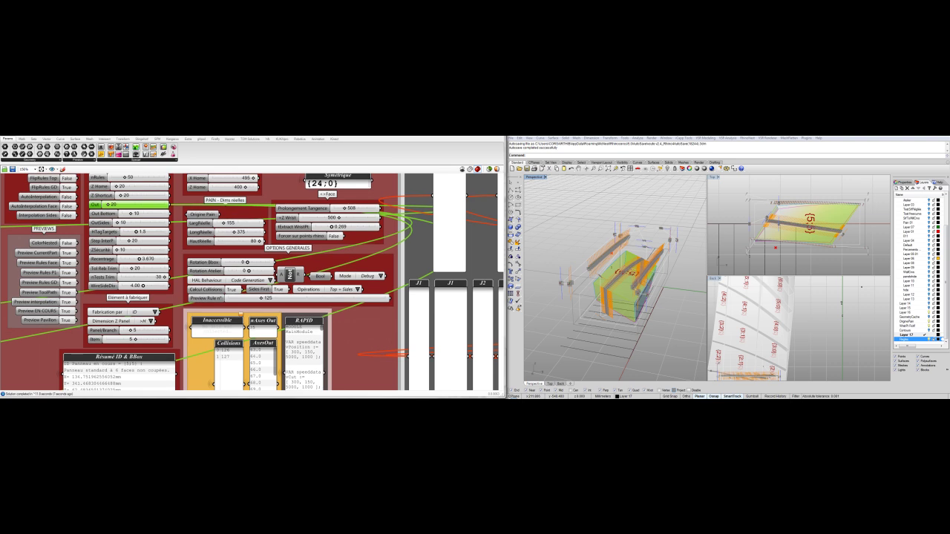
right_drag(628, 294, 598, 315)
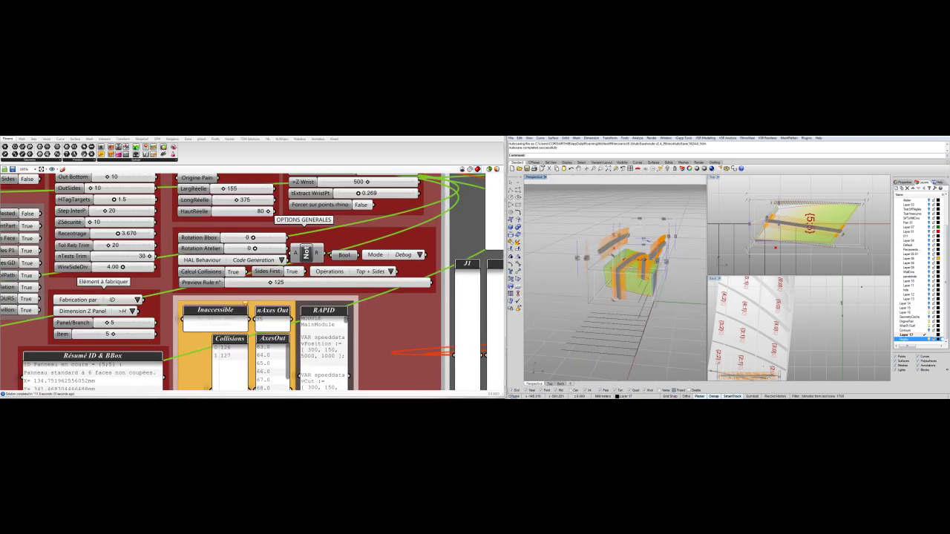
- Switch HAL Behaviour back to ToolPath Preview and set Preview Rule n° to 126
click(282, 261)
click(297, 264)
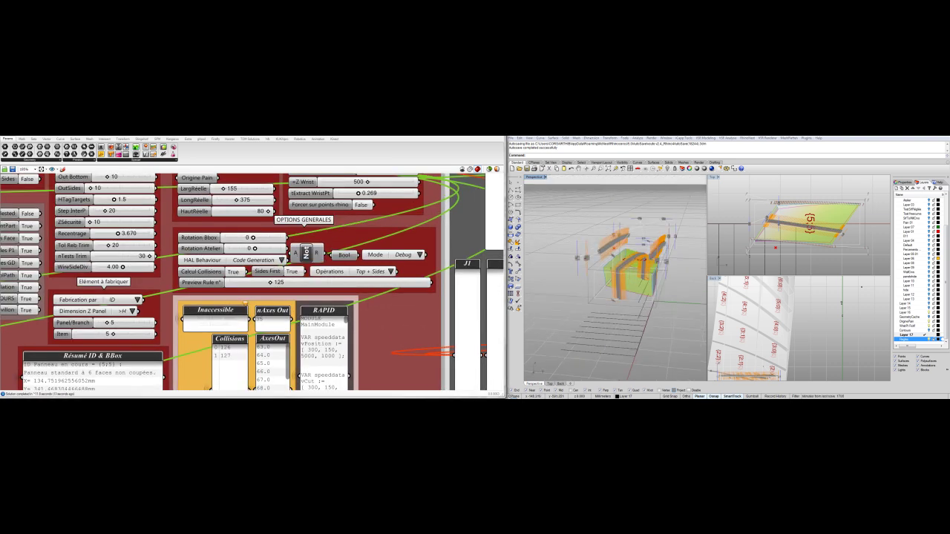
double_click(322, 283)
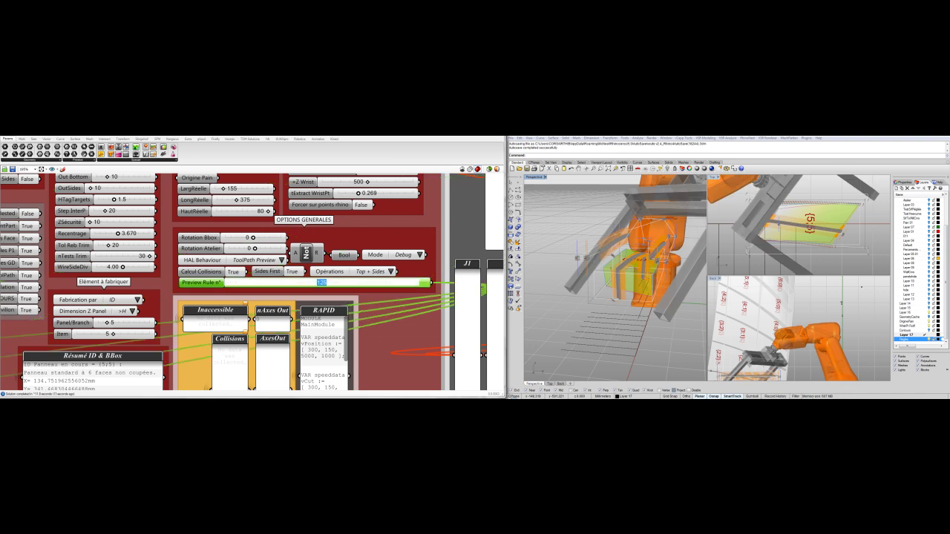
text(126)
key(Return)
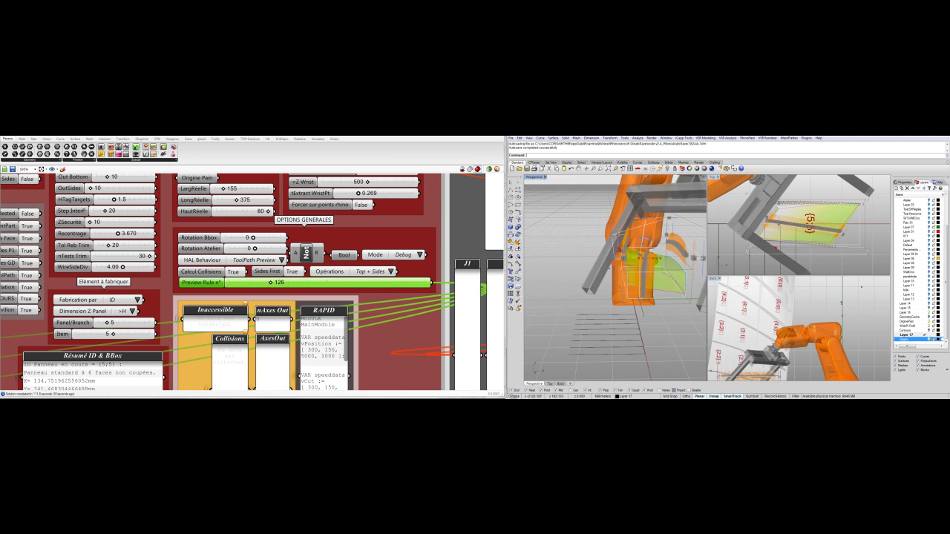
- Set Recentrage to 4.367 and Preview Rule n° to 127, and inspect the robot's pose around the panel
right_drag(394, 326, 414, 350)
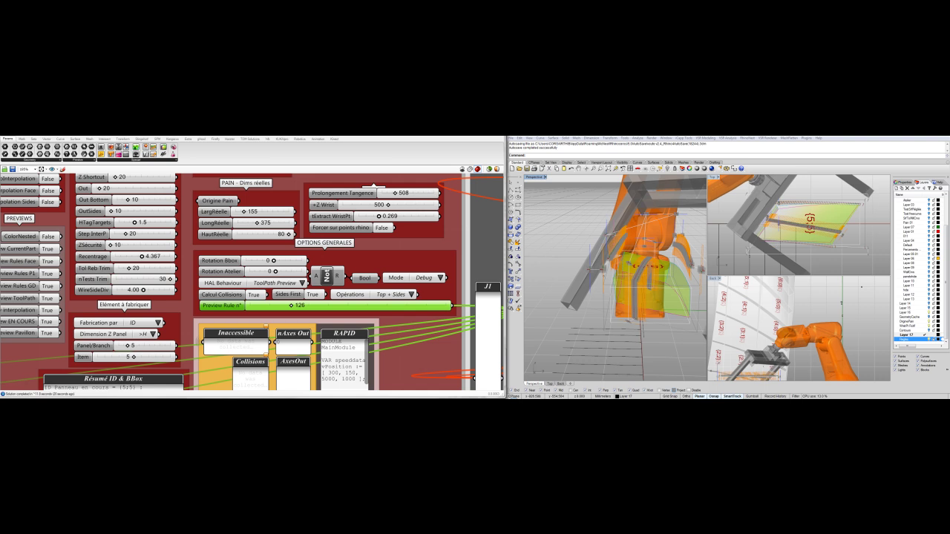
right_drag(601, 260, 627, 312)
scroll(639, 304, down, 3)
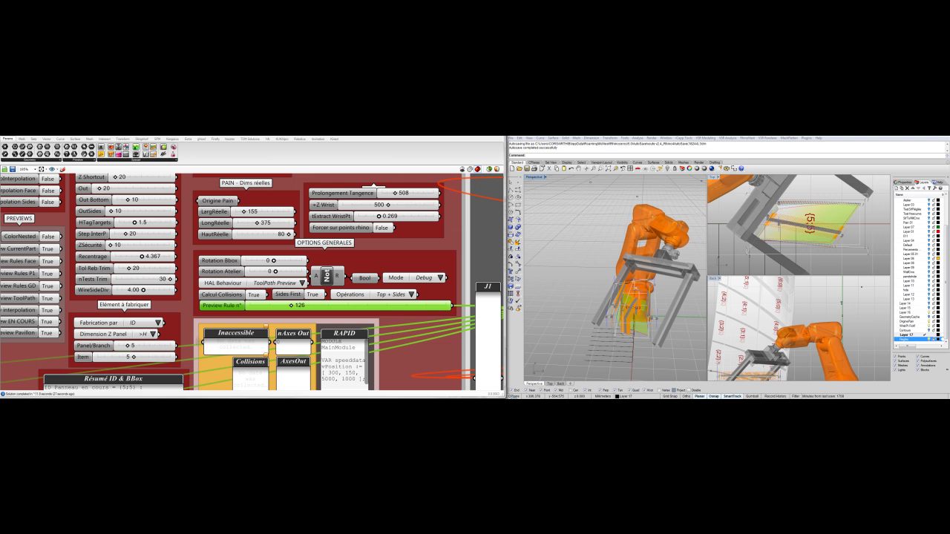
double_click(299, 305)
text(127)
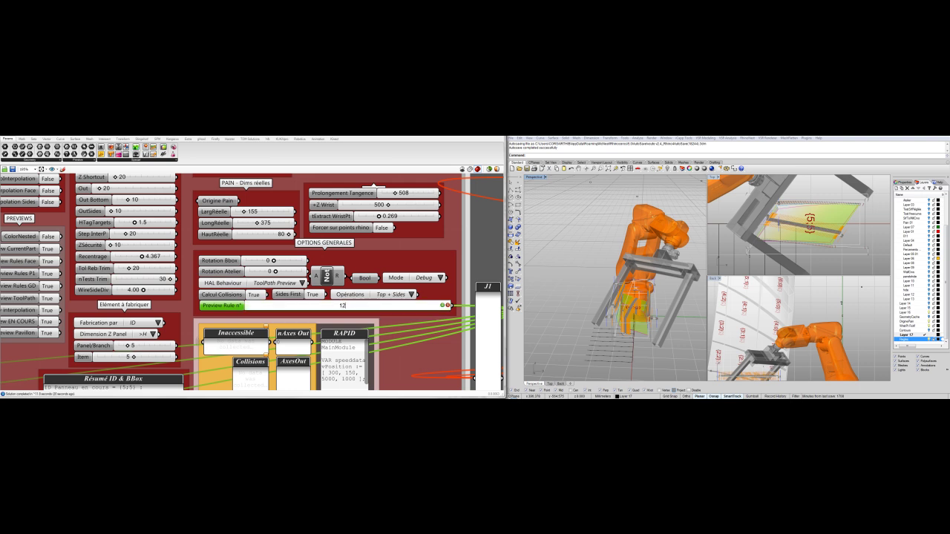
key(Return)
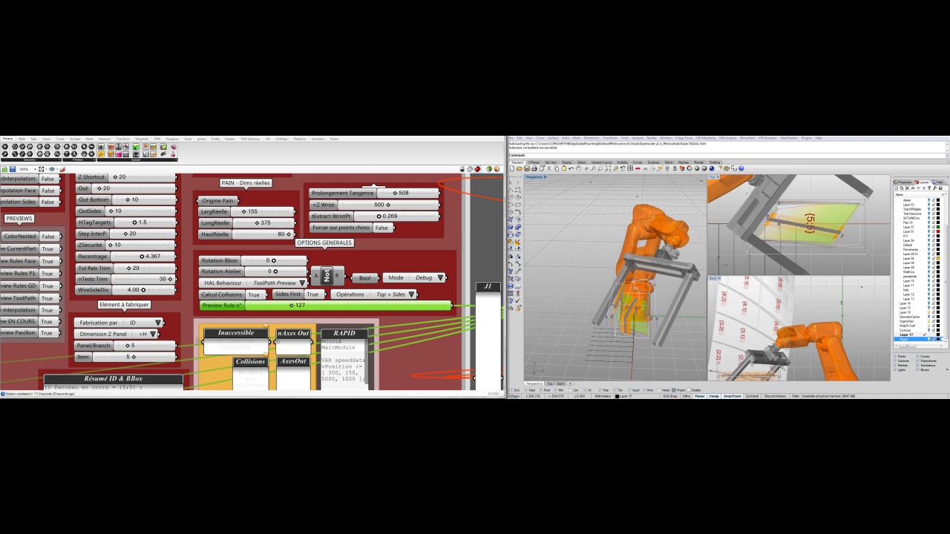
- Switch HAL Behaviour to Code Generation and examine the recalculated collision and out-of-range axis lists and the panel's toolpath
right_drag(386, 346, 342, 258)
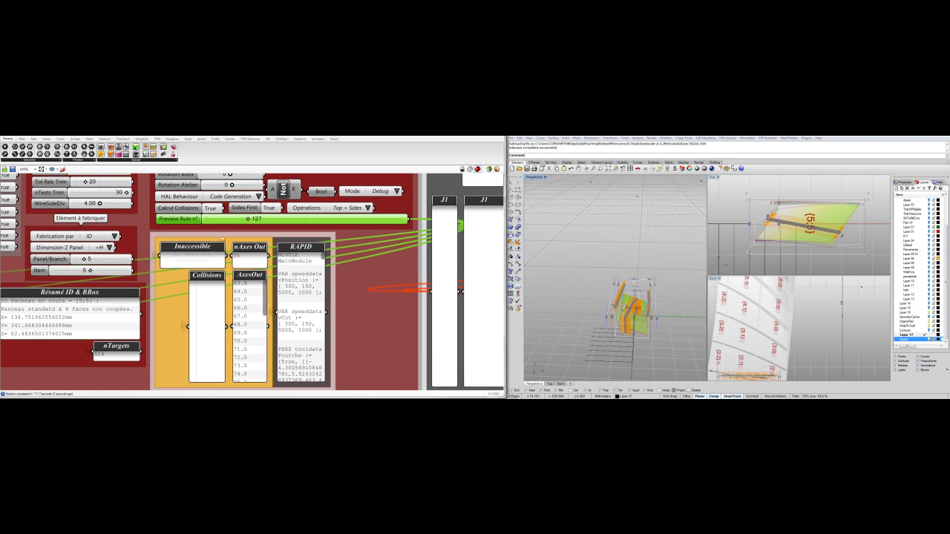
right_drag(612, 312, 631, 331)
scroll(626, 324, up, 1)
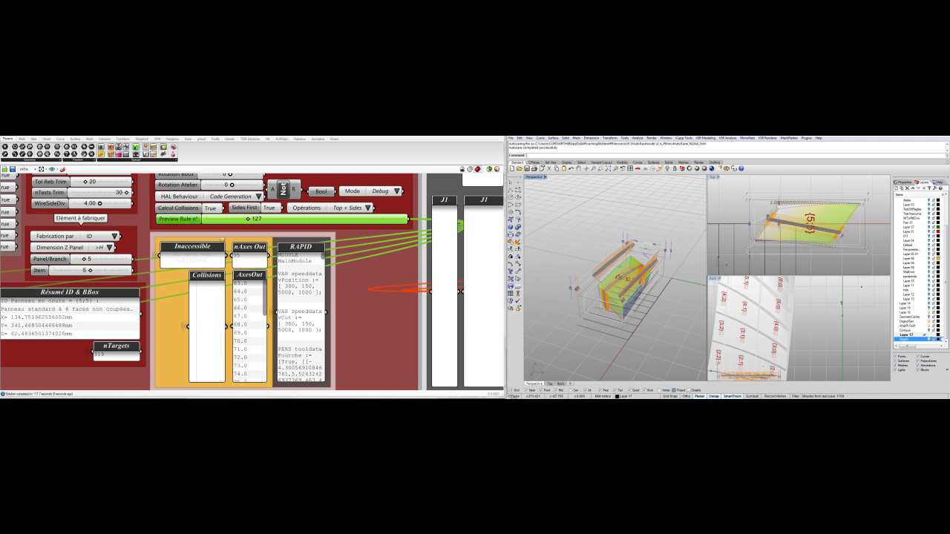
- Change Mode to Cutting and review the generated RAPID code through its list of robot targets
right_drag(379, 315, 296, 319)
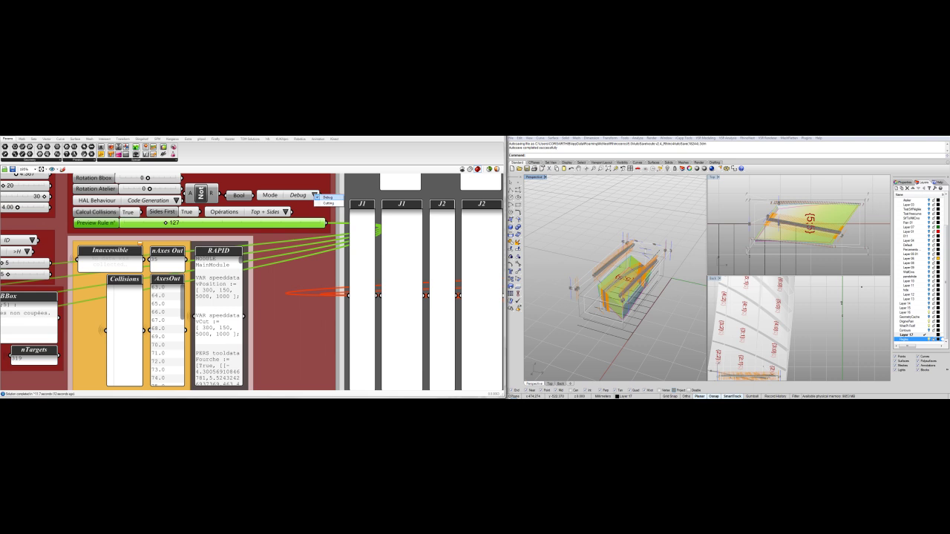
click(313, 196)
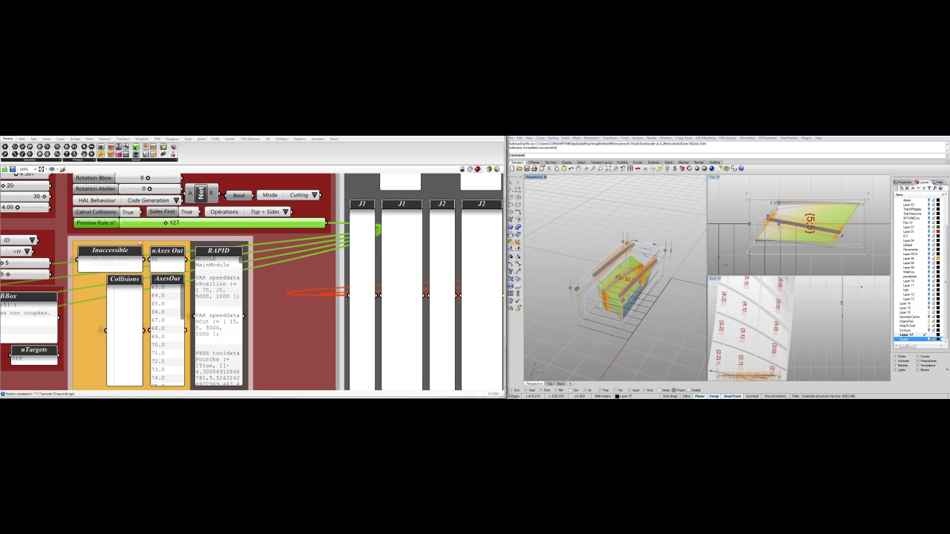
right_drag(214, 304, 204, 293)
scroll(204, 293, down, 3)
right_drag(312, 316, 193, 241)
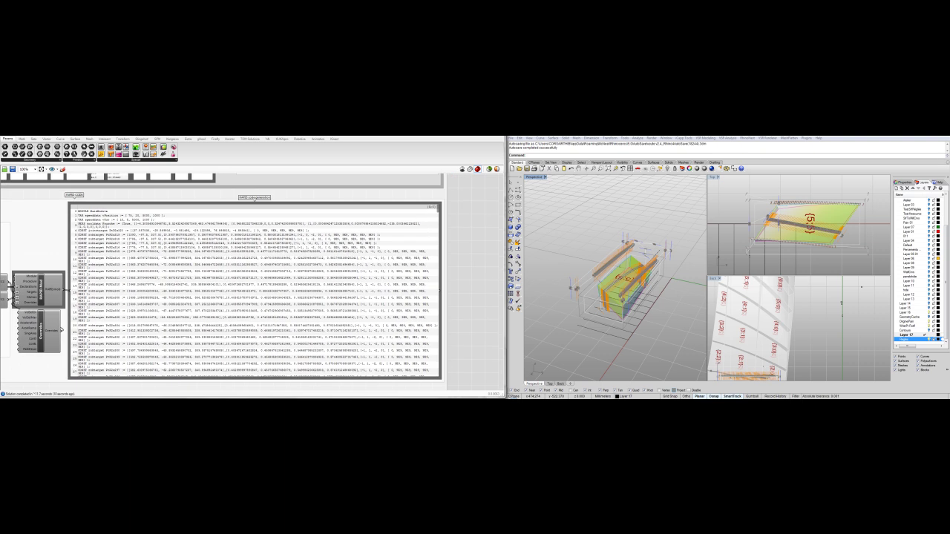
scroll(254, 289, down, 20)
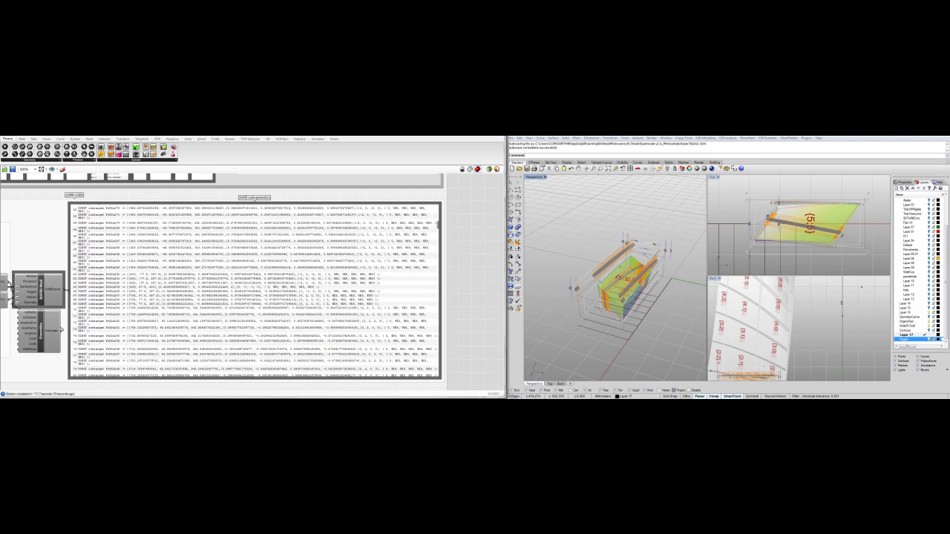
scroll(255, 289, down, 20)
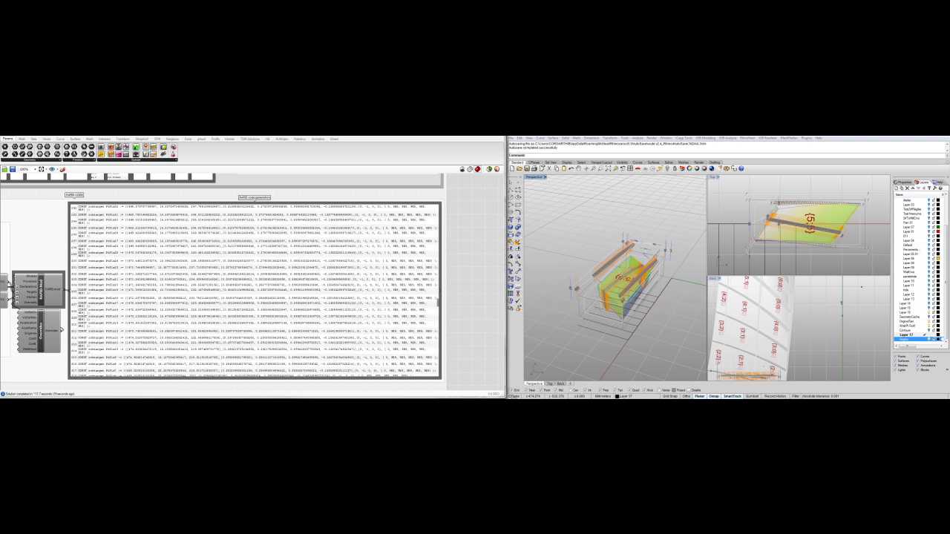